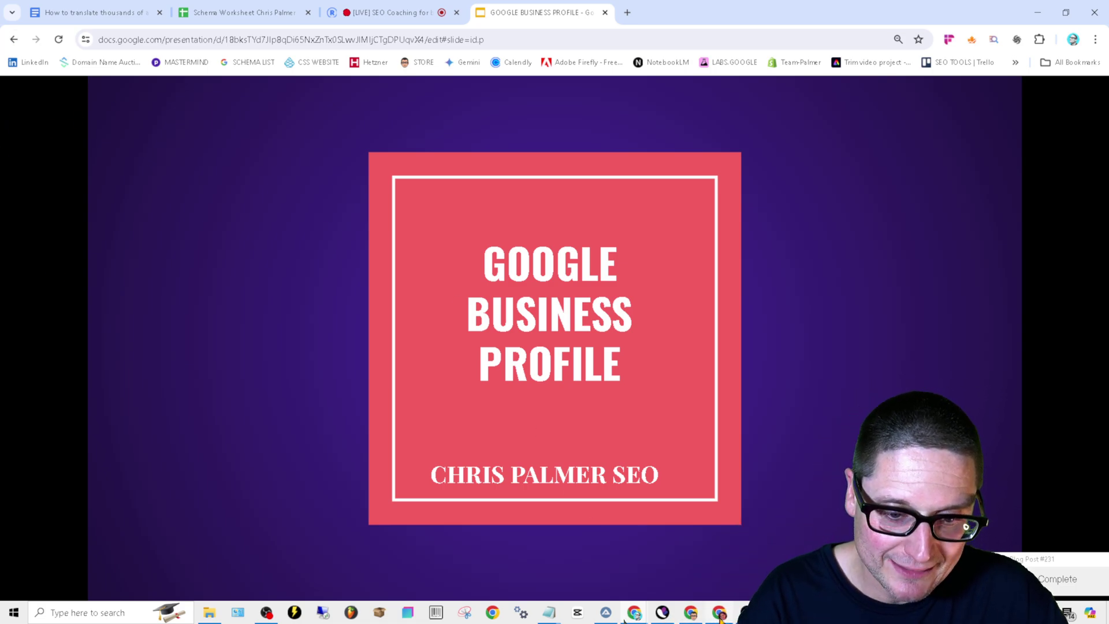
Switch to the Chrome window with the towing pages and open Spark Towing's business information for editing.
mouse_move(719, 621)
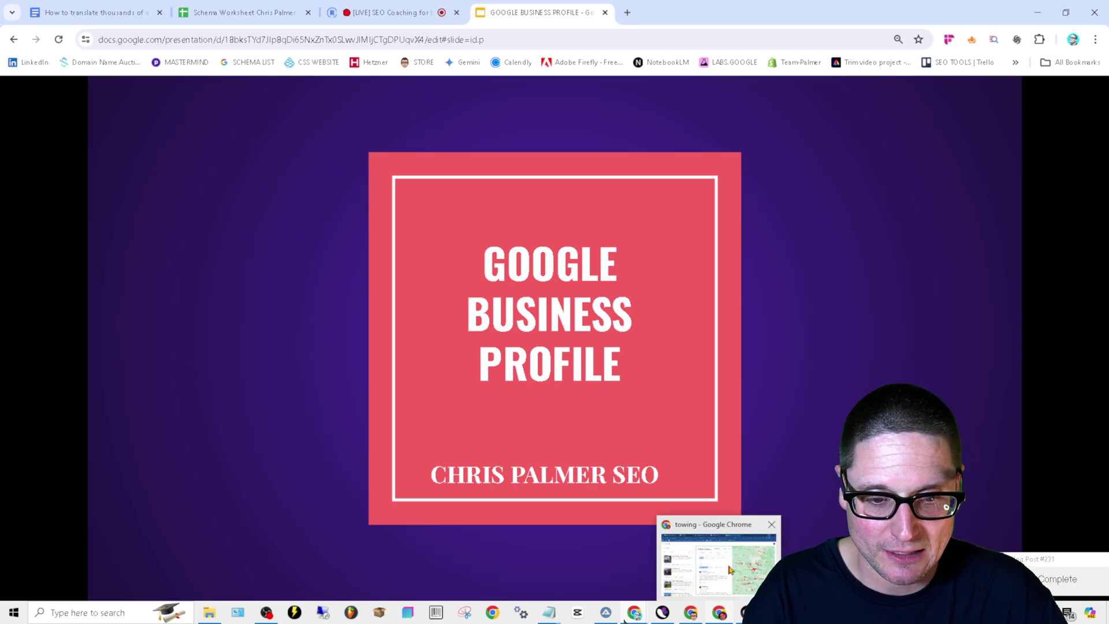
left_click(720, 537)
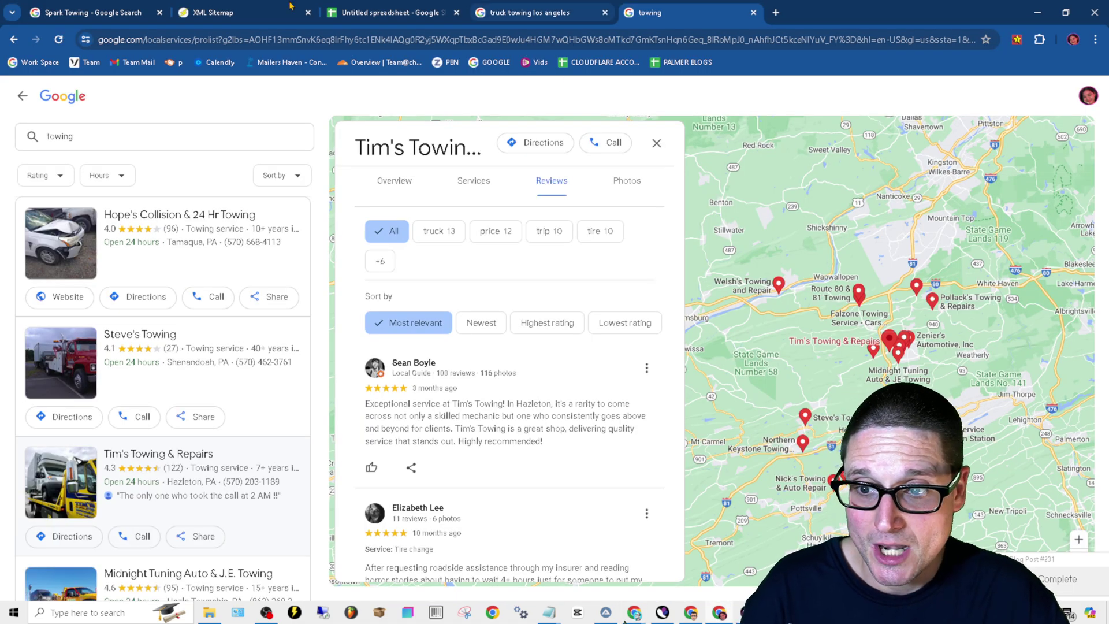
left_click(75, 7)
left_click(755, 133)
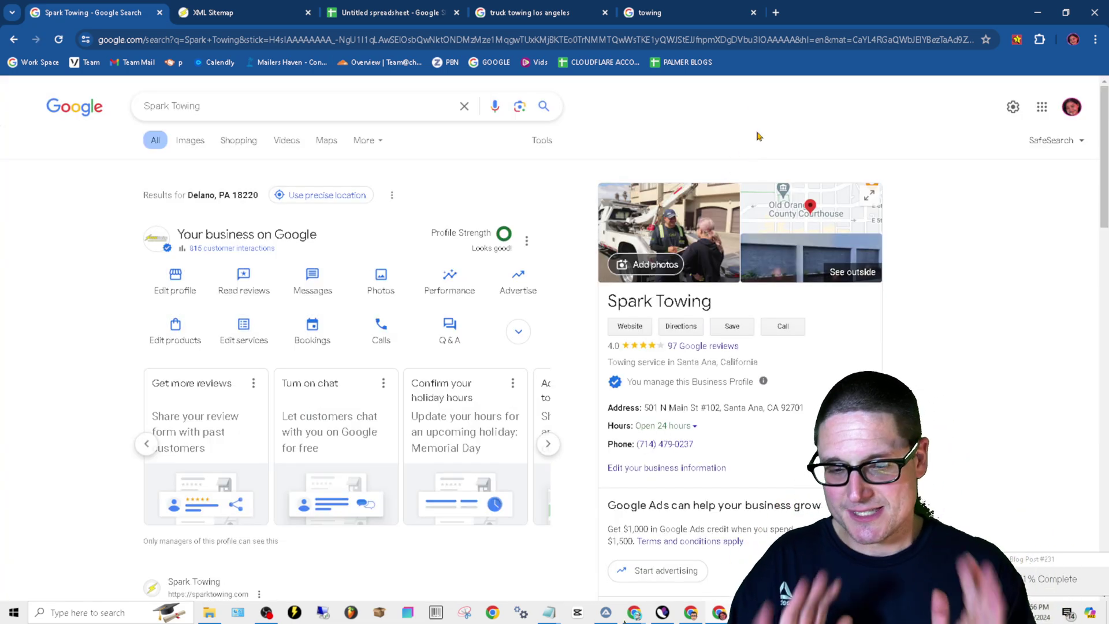
left_click(173, 289)
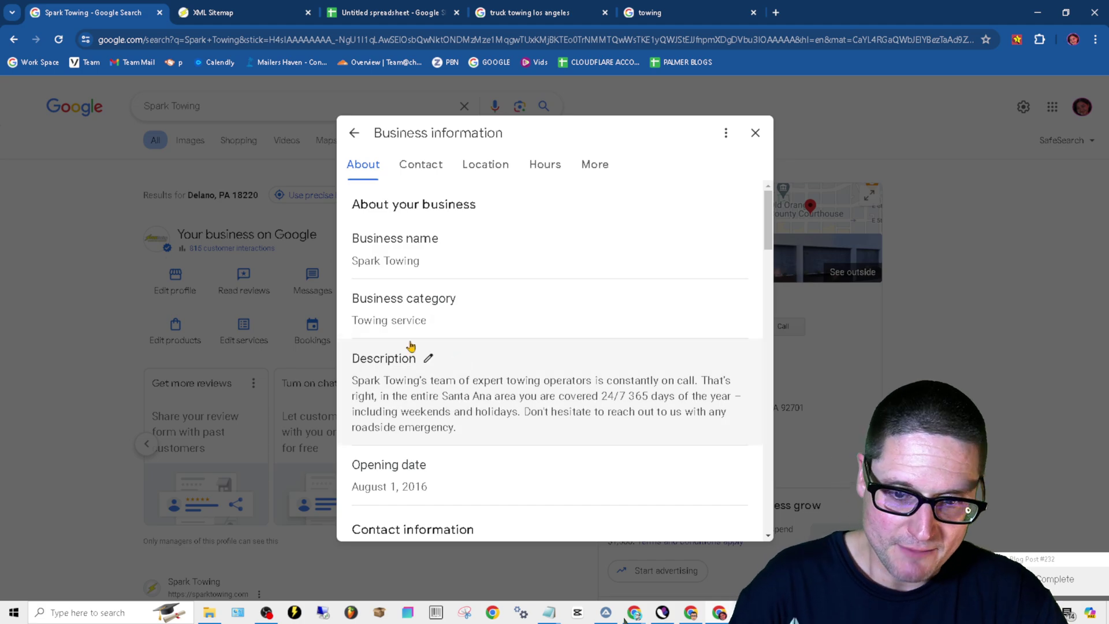
Review the towing services and page URLs listed in the untitled spreadsheet, and return to the Spark Towing business information.
left_click(372, 12)
scroll(235, 391, "down", 4)
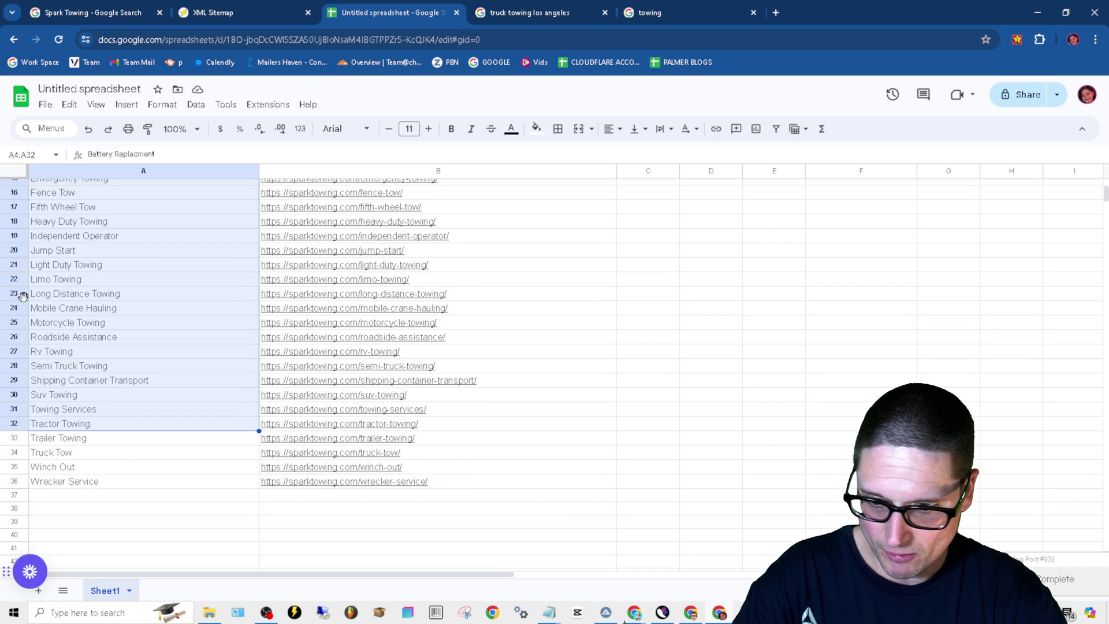
scroll(121, 490, "down", 1)
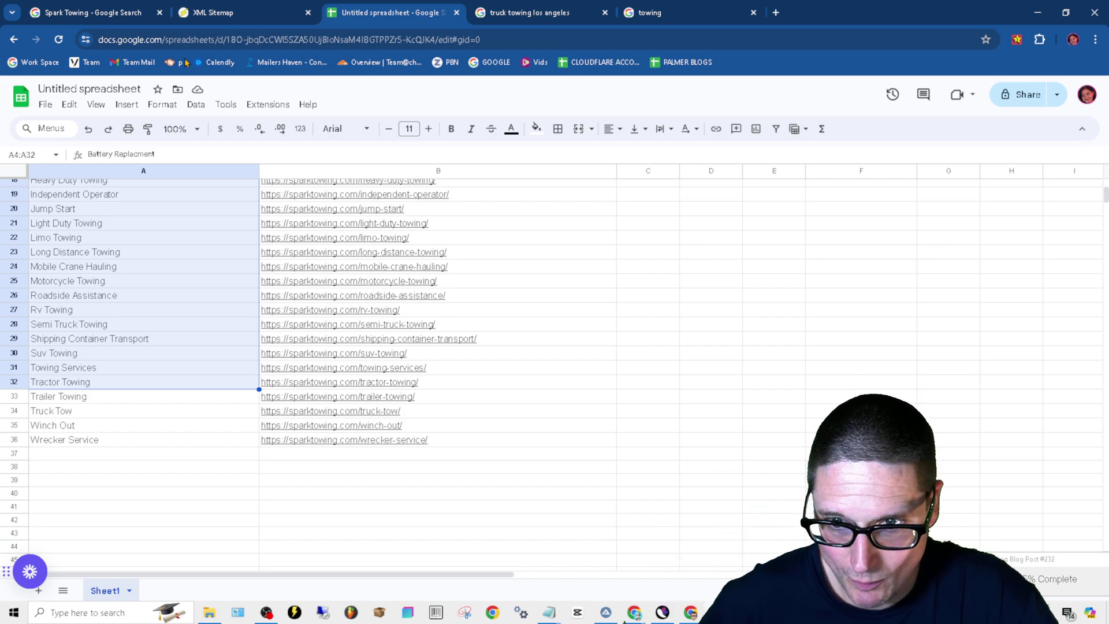
left_click(87, 12)
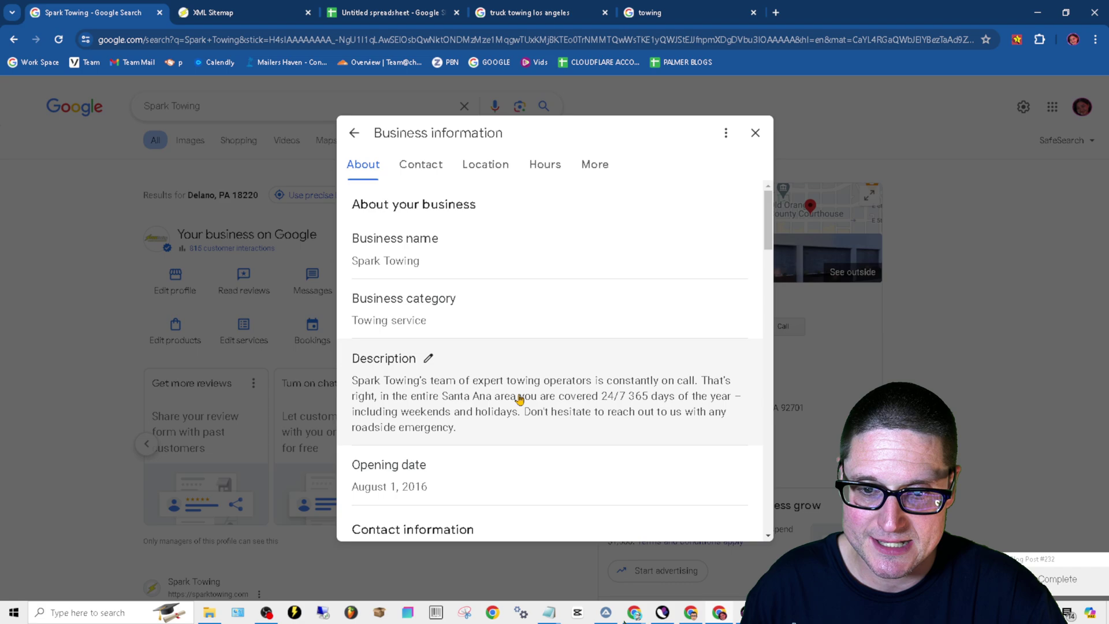
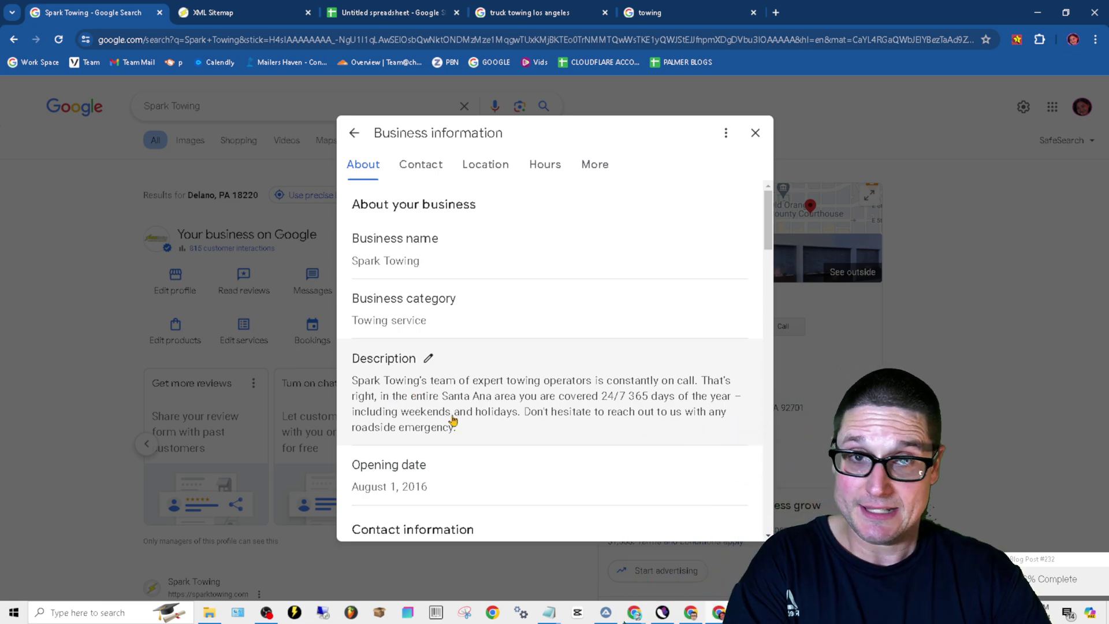
Switch to the Notepad description draft and insert "Services in" after "Spark Towing" in its opening sentence.
mouse_move(549, 612)
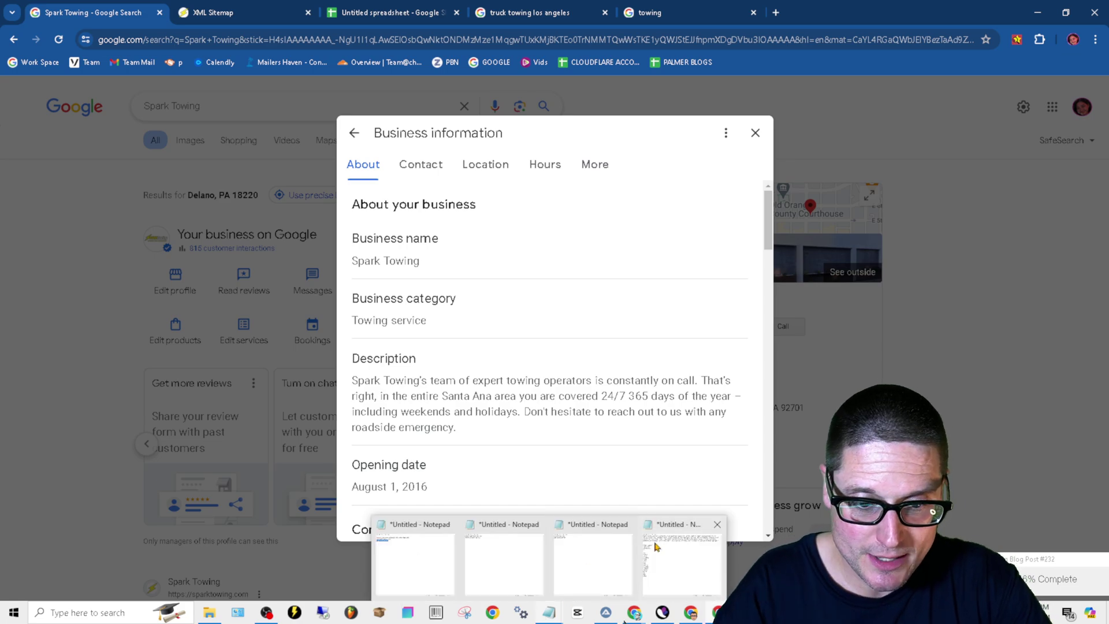
left_click(682, 527)
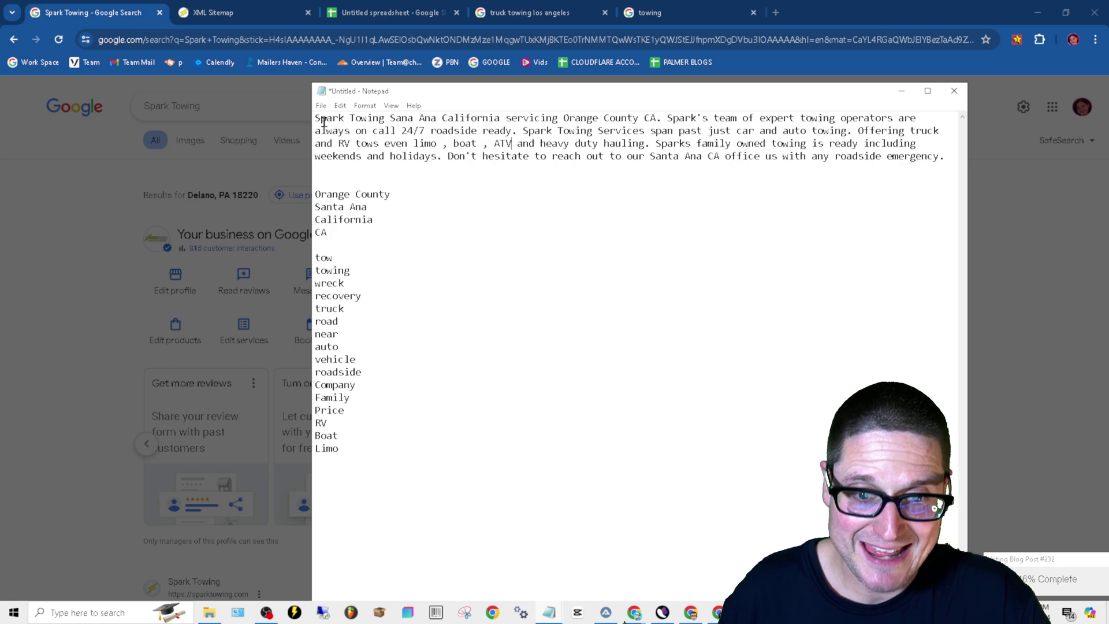
left_click_drag(660, 118, 315, 119)
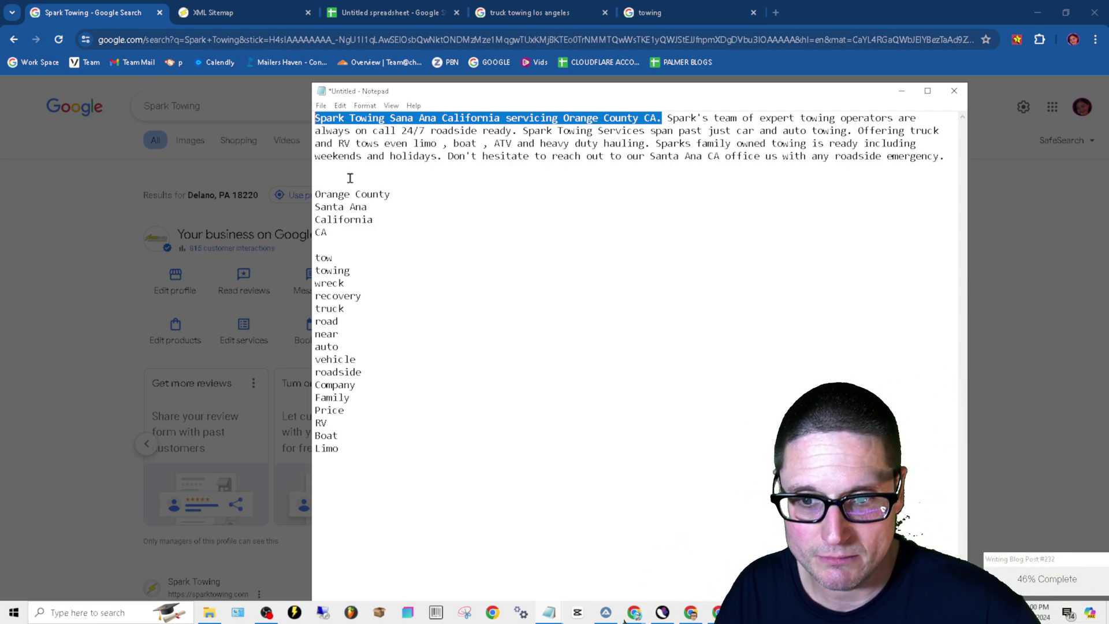
left_click(390, 119)
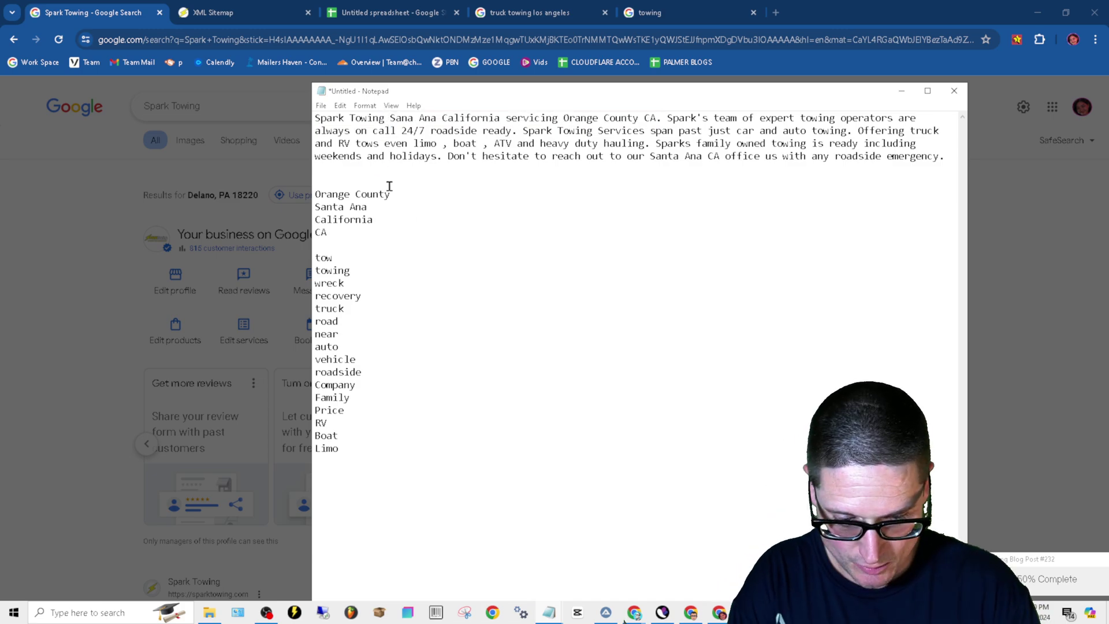
type("Services")
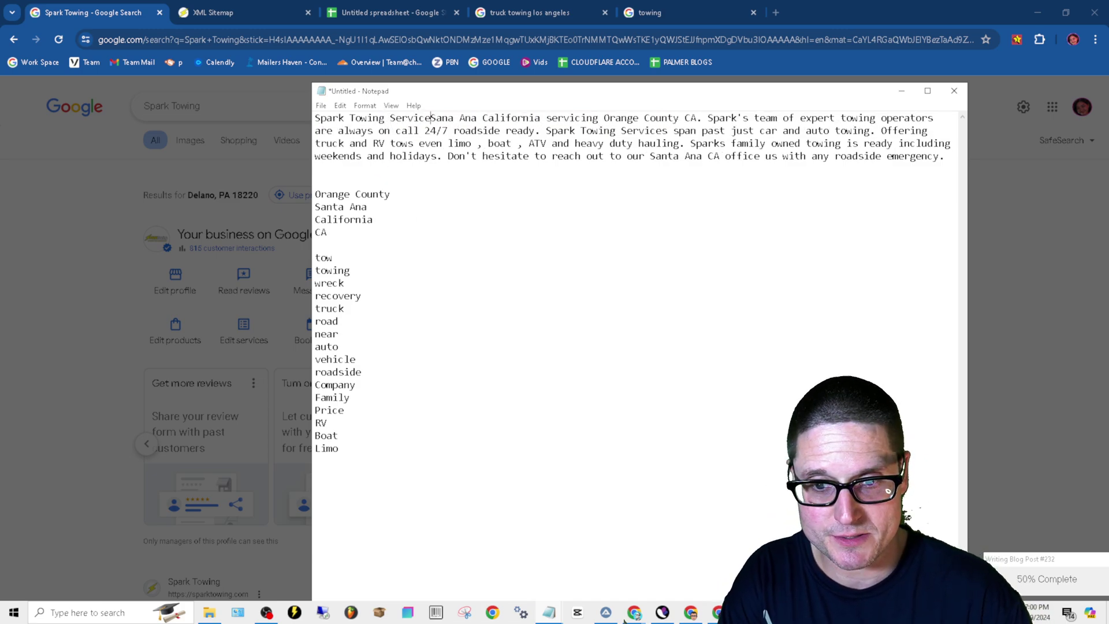
type(" i")
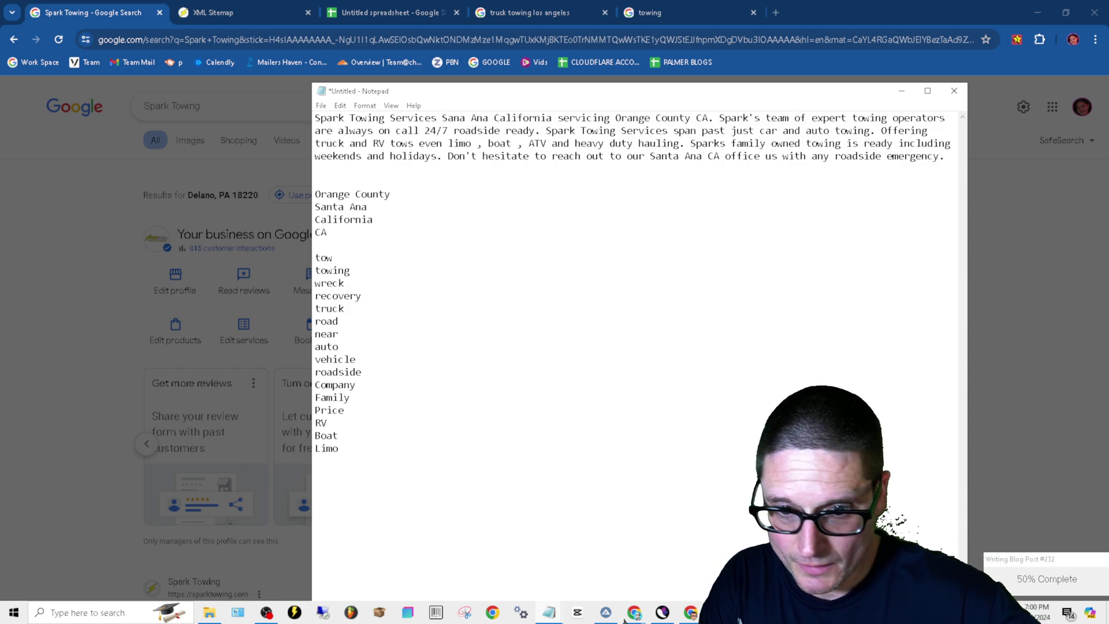
type("n")
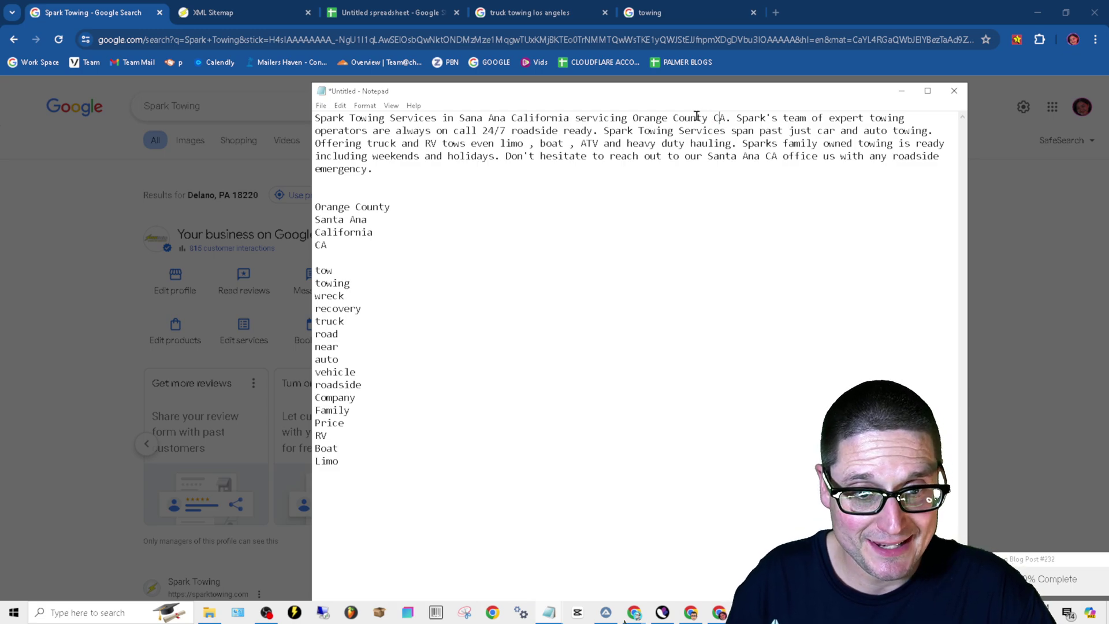
Examine the terms "Orange County", "California" and "Services" in the draft's opening sentence.
left_click_drag(707, 118, 632, 120)
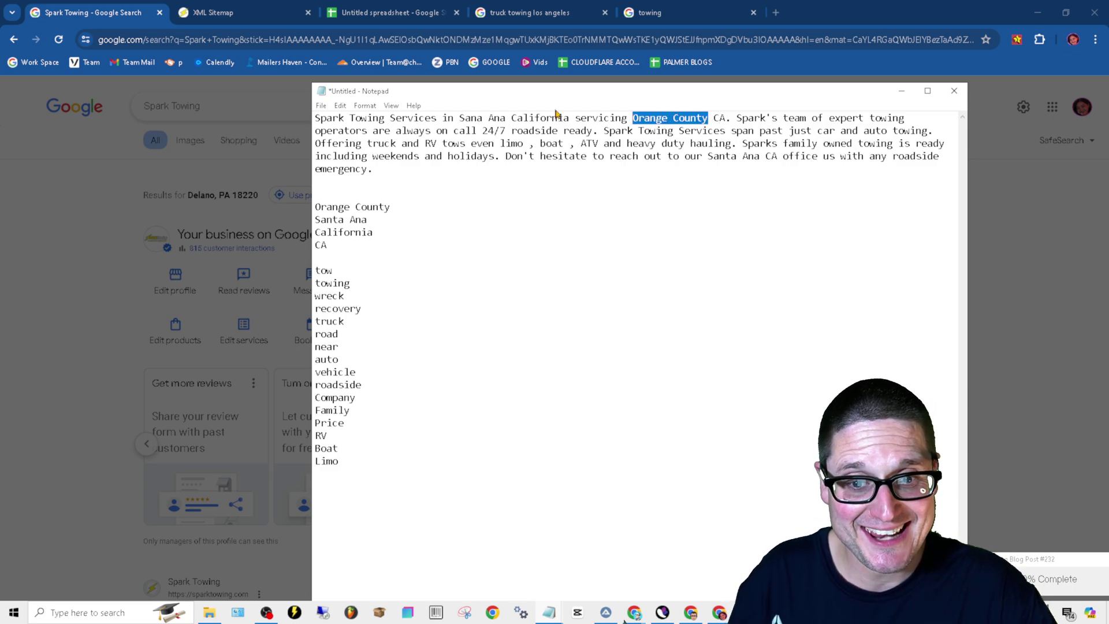
left_click_drag(573, 119, 503, 119)
left_click(508, 119)
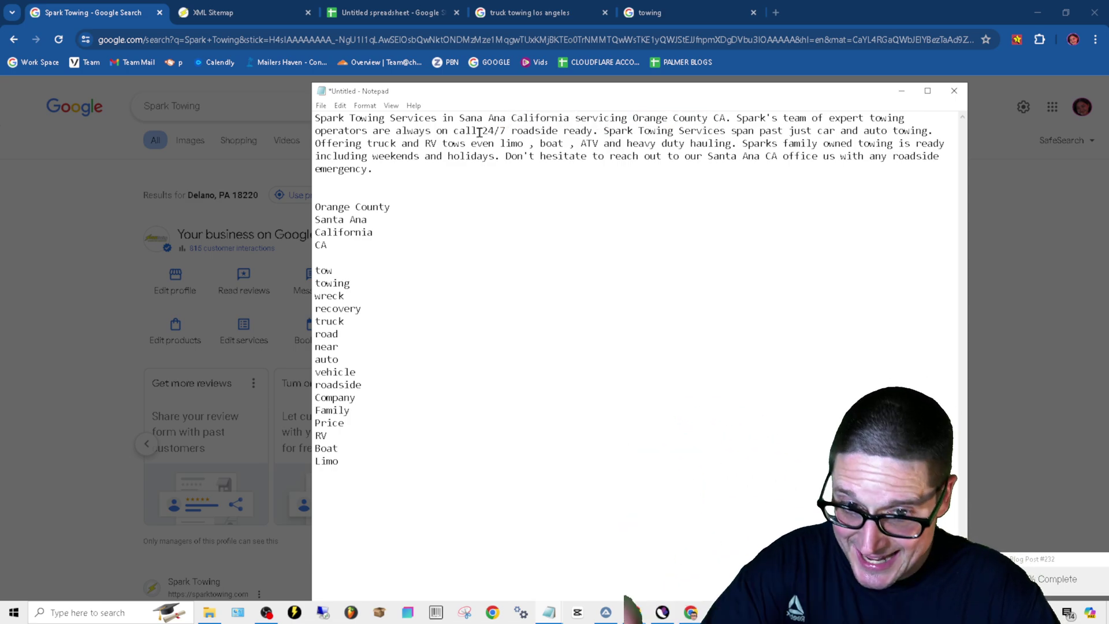
double_click(427, 119)
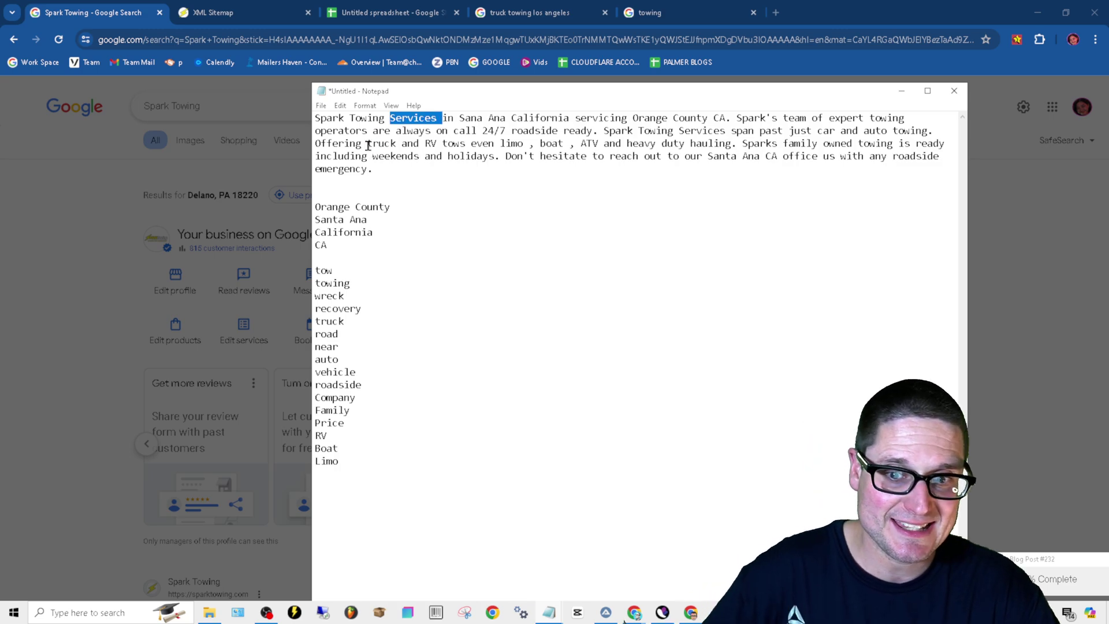
left_click(374, 122)
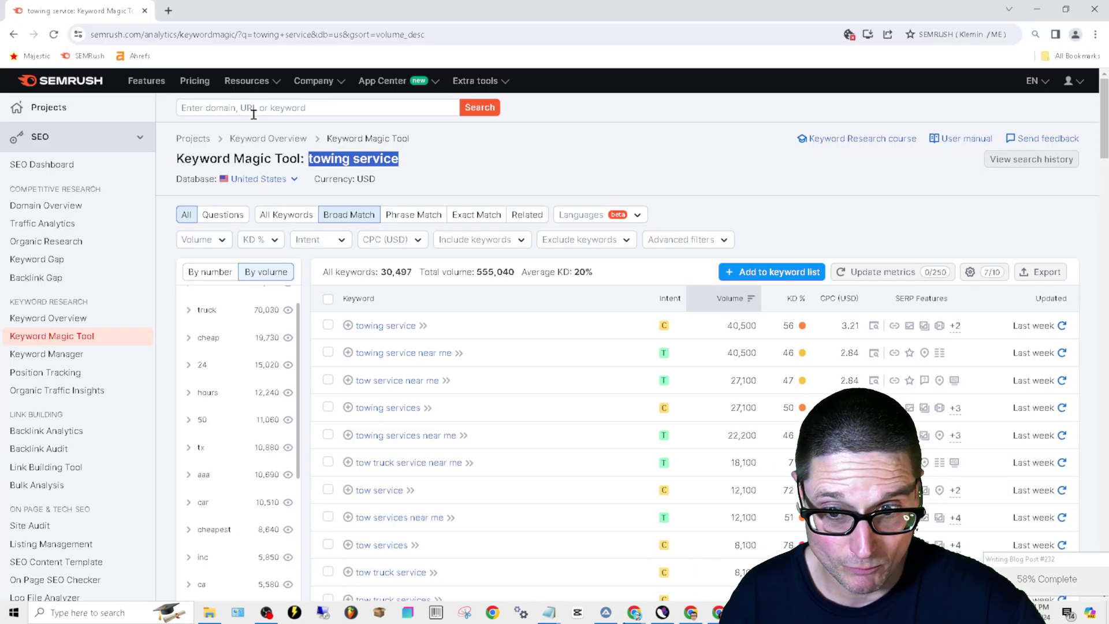
Search Semrush for the keyword "towing service" and group the related terms by number.
left_click(267, 109)
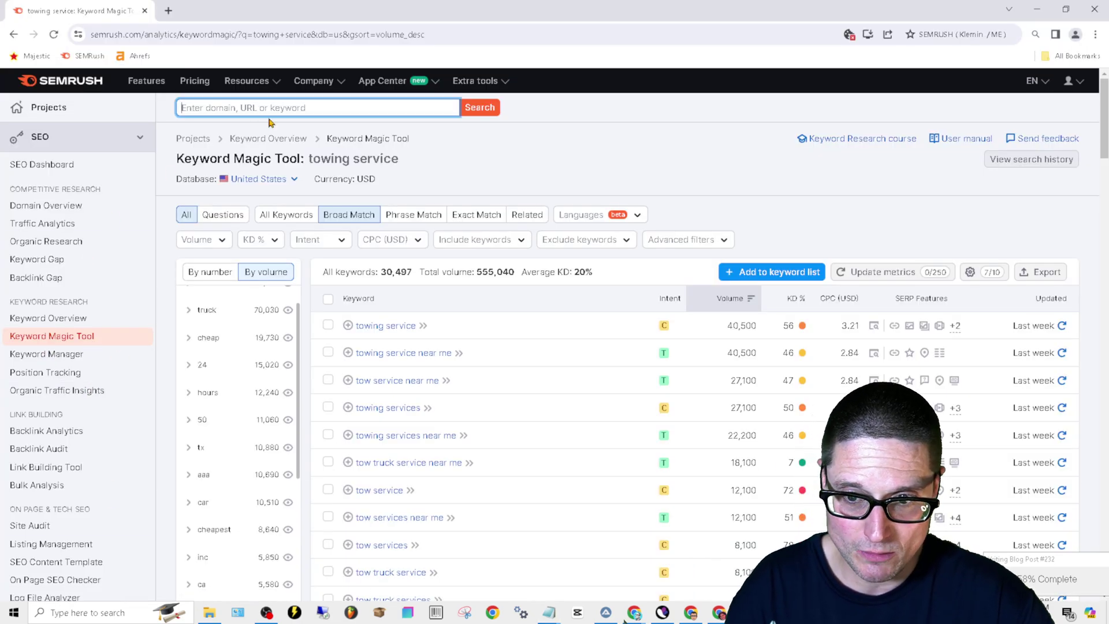
type("towing")
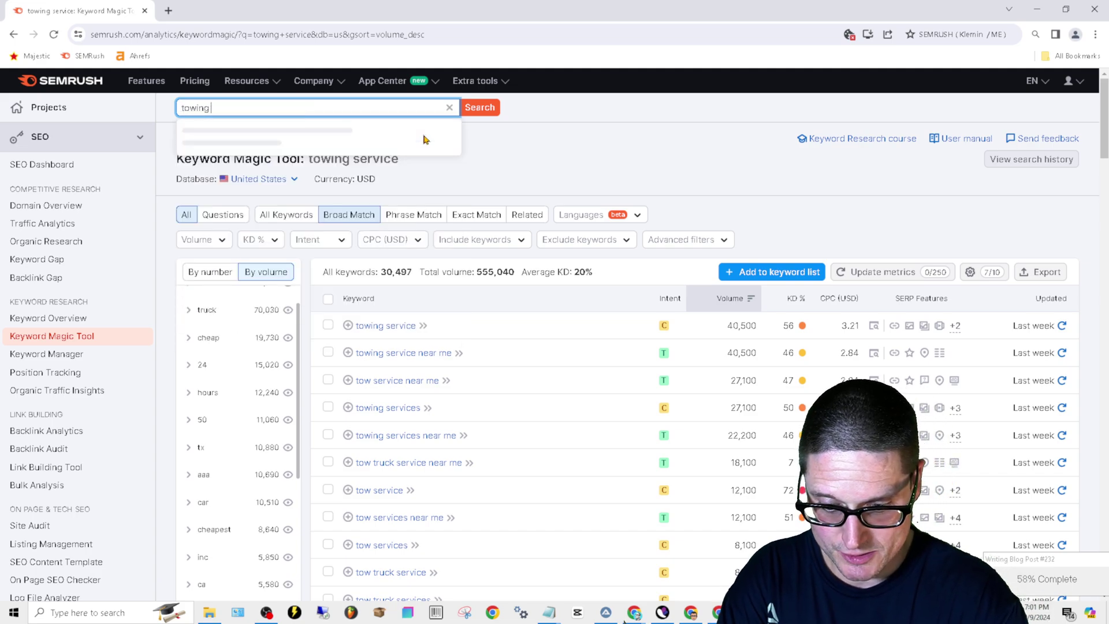
type(" service")
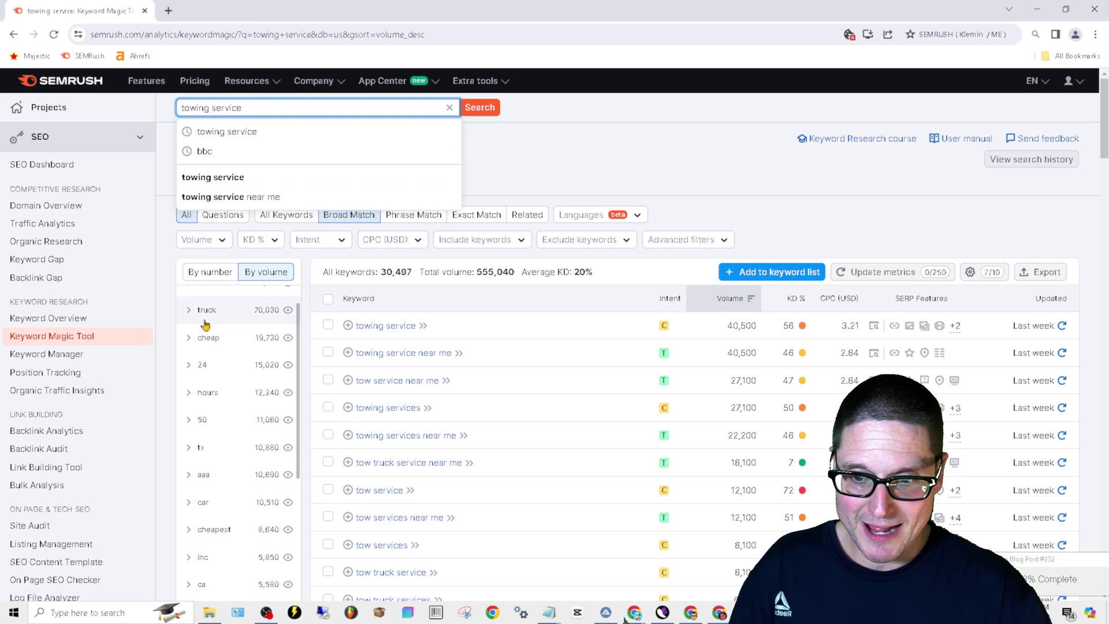
left_click(497, 113)
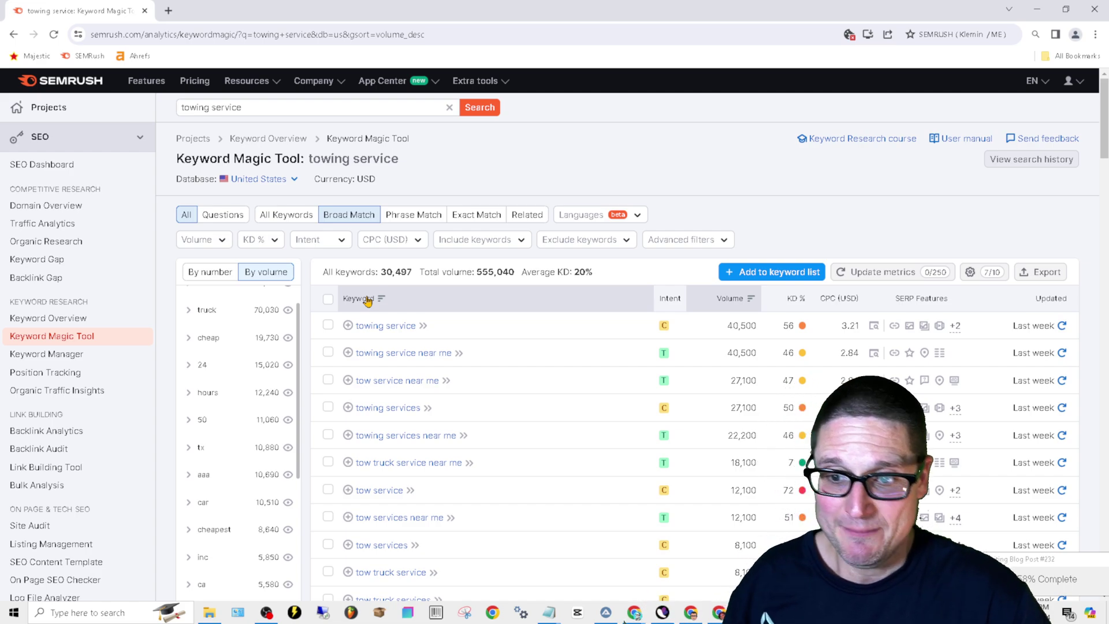
scroll(260, 358, "up", 1)
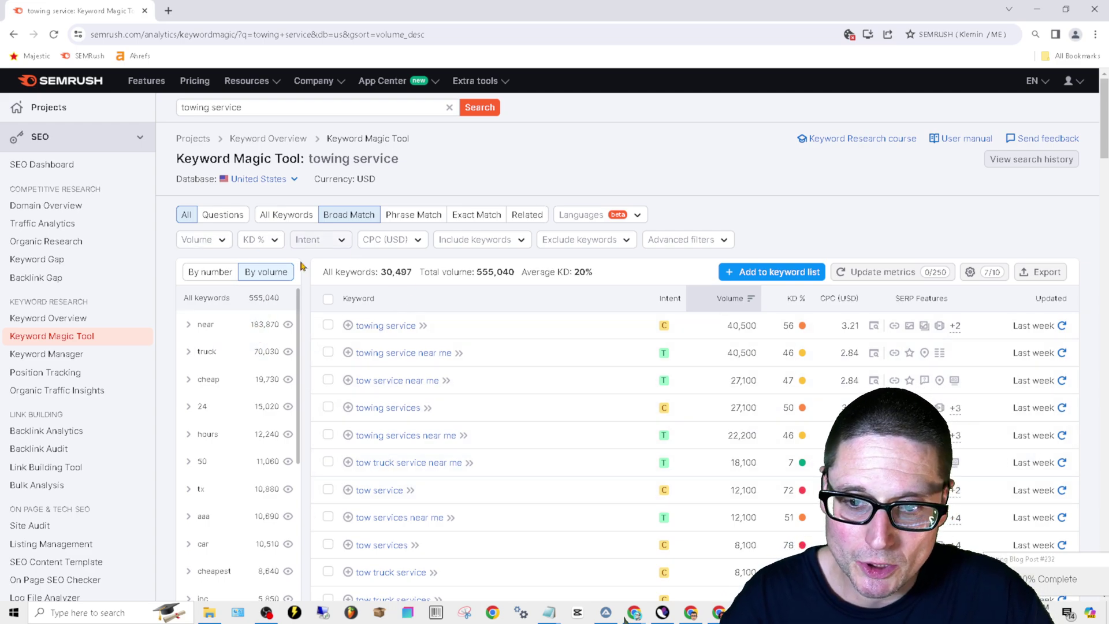
left_click(210, 272)
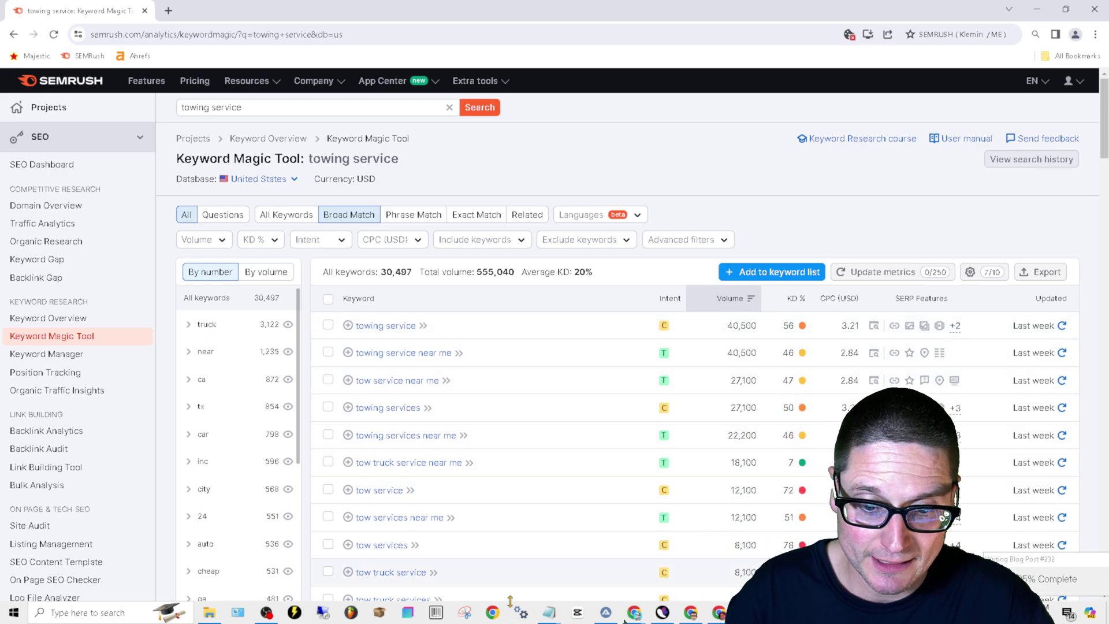
Switch back to the Notepad draft and review the location and keyword list from "Orange County" to "Limo".
left_click(549, 612)
left_click(688, 531)
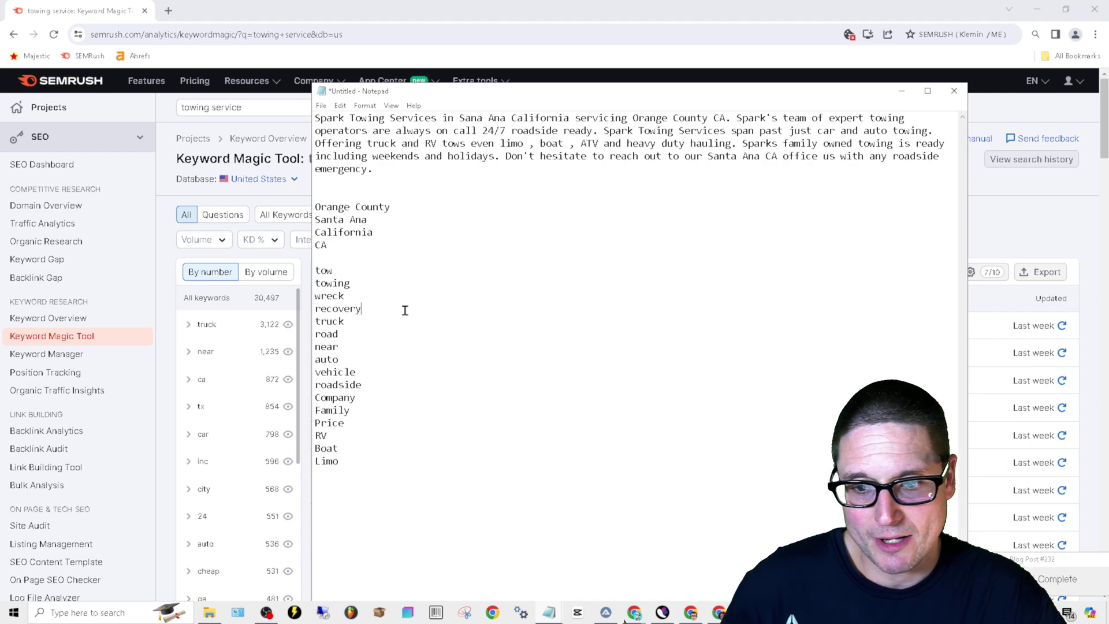
left_click(355, 363)
left_click(388, 390)
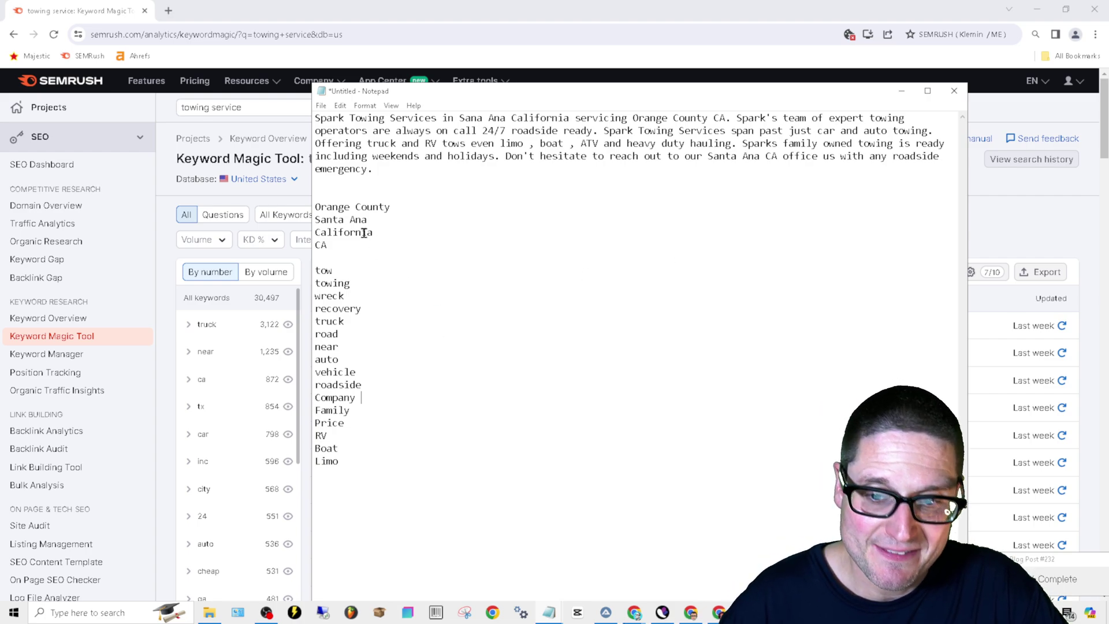
left_click_drag(318, 207, 376, 482)
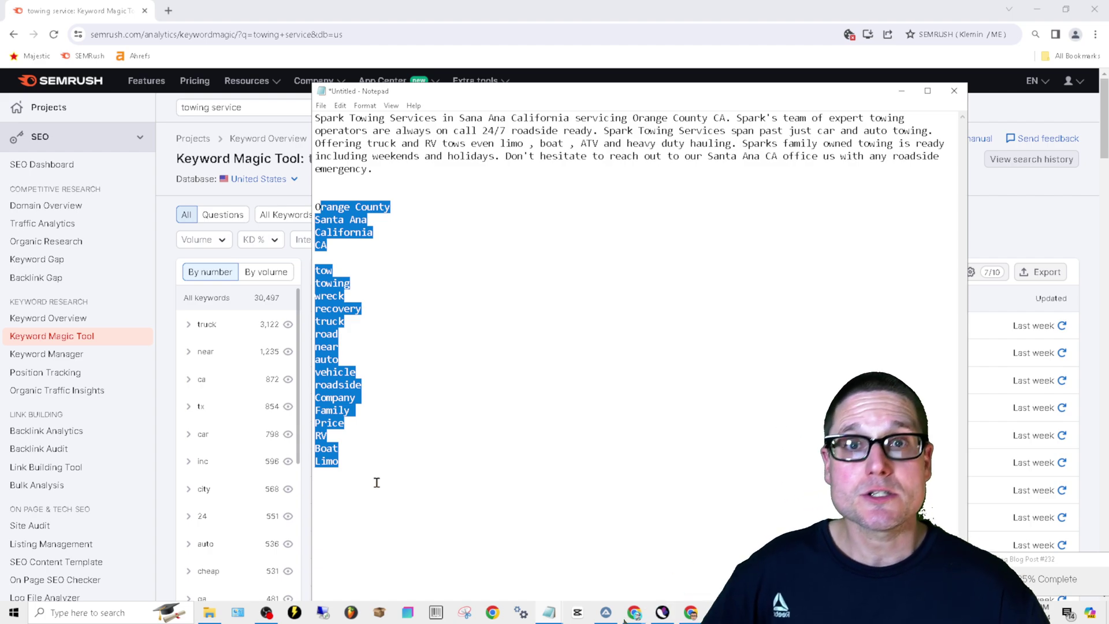
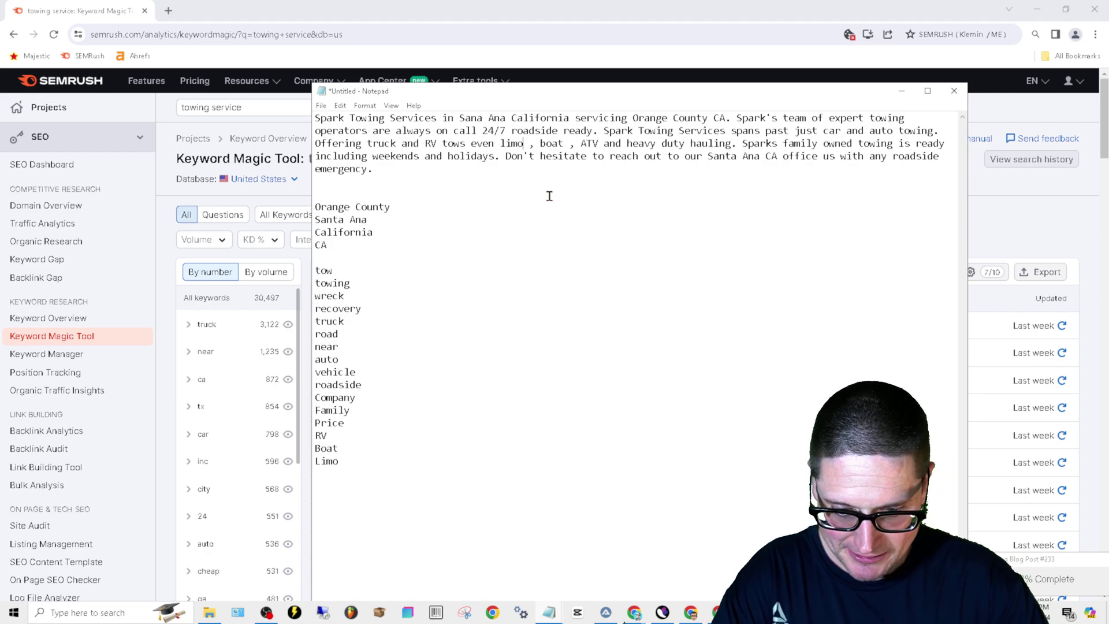
Insert "towing" after "limo" and "tows" after "boat" in the draft's sentence of offered services, keeping a comma before "ATV".
type("to")
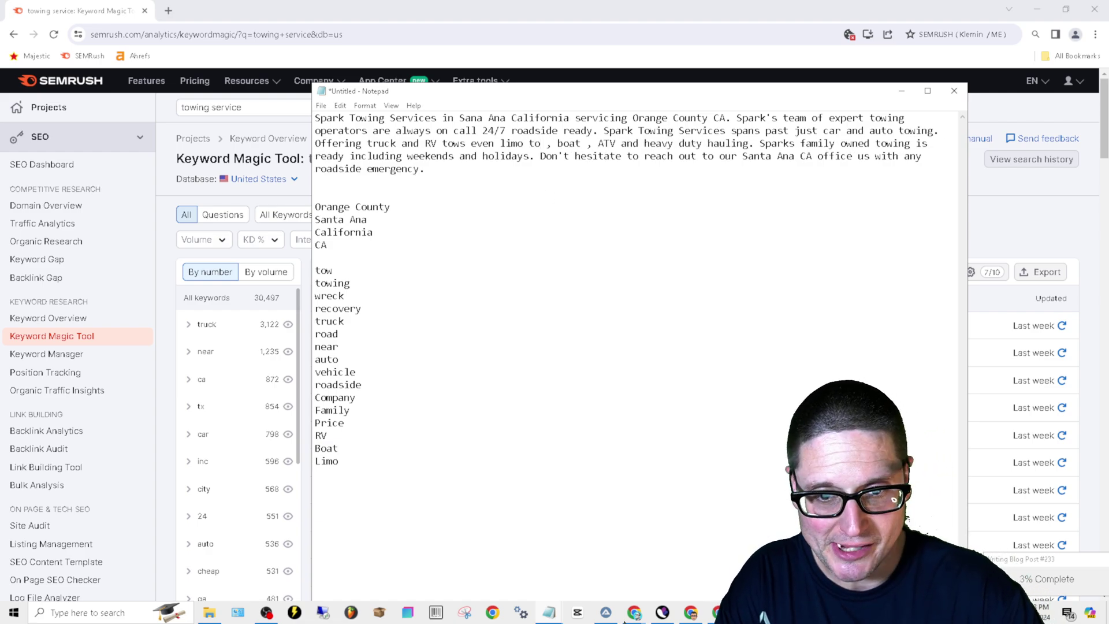
type("w")
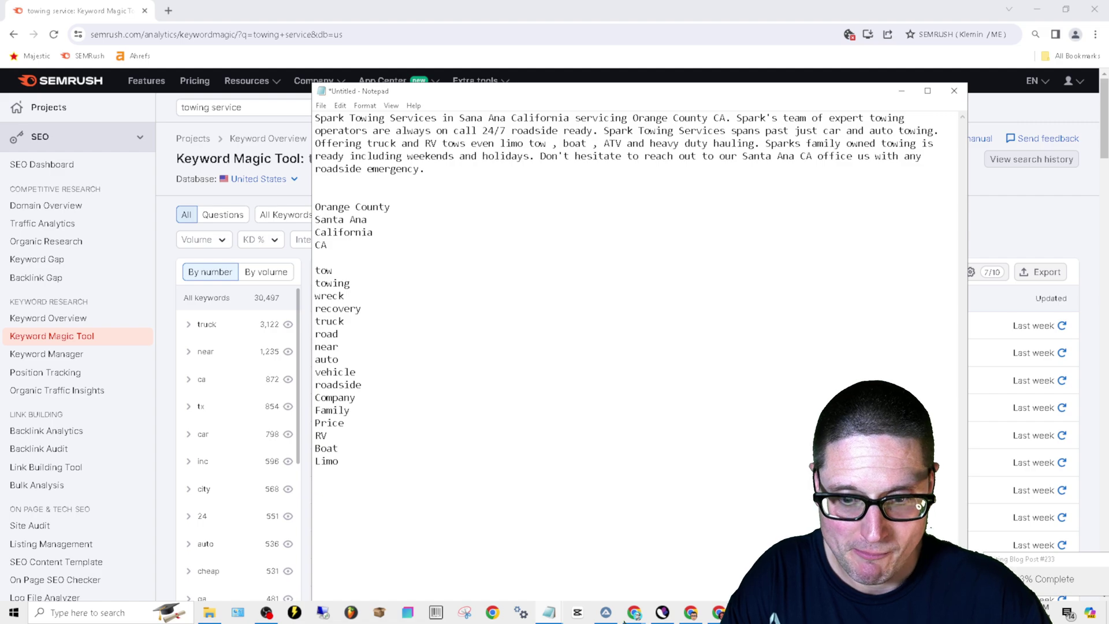
type("ing")
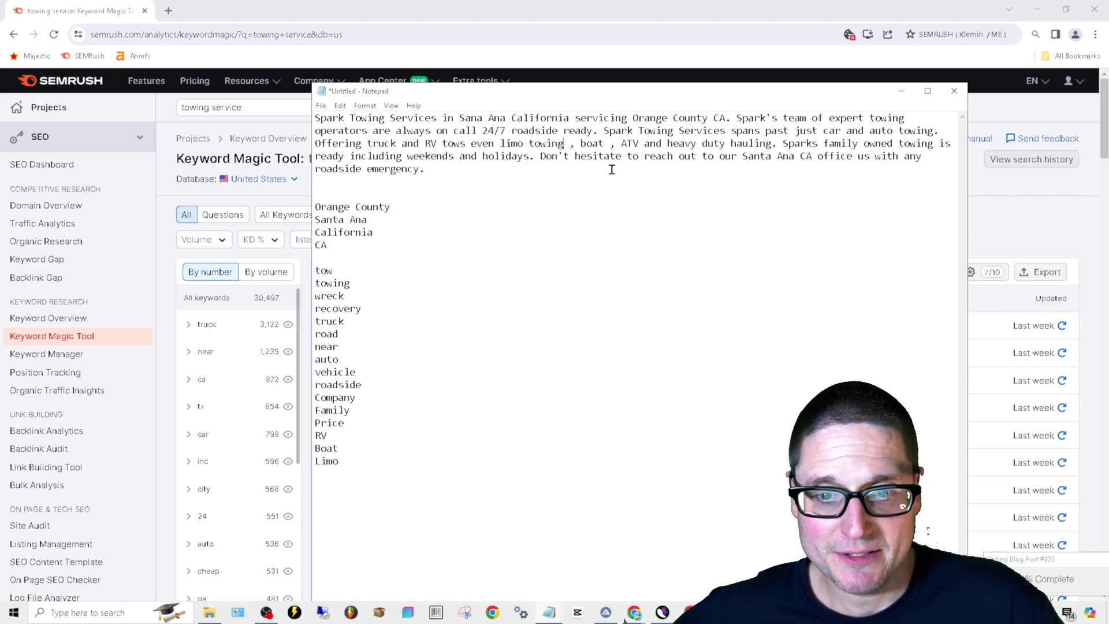
left_click(604, 142)
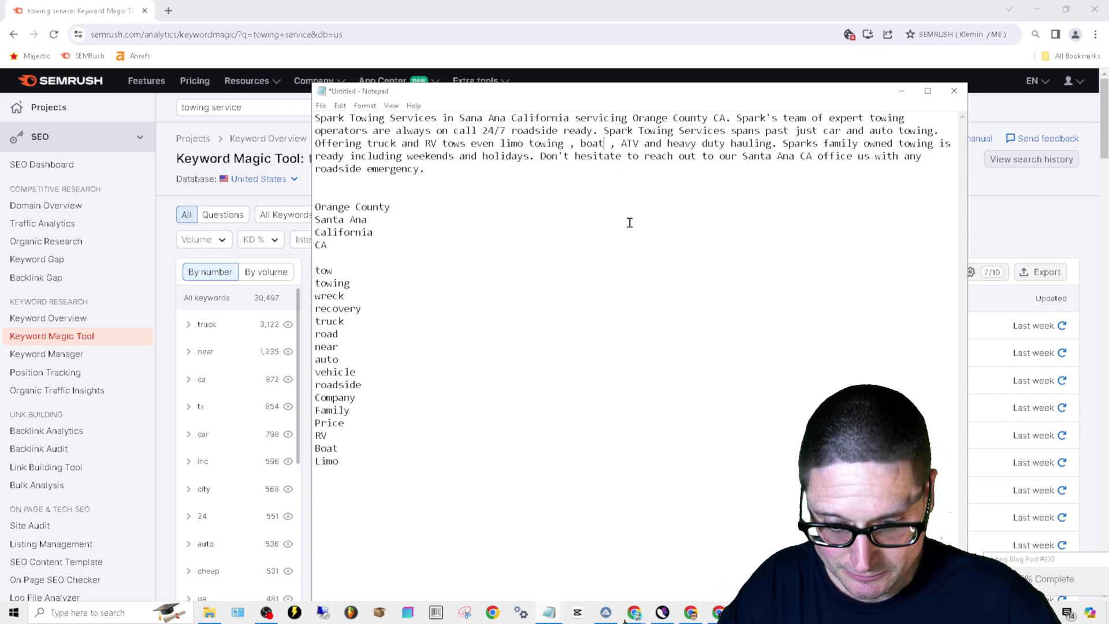
type("tows")
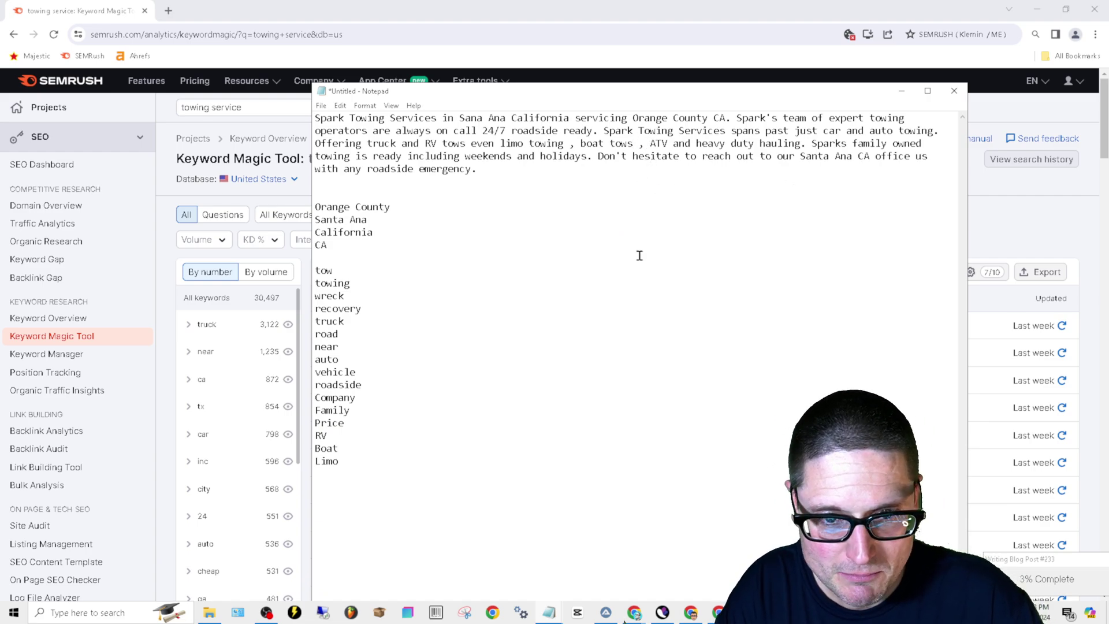
key("BackSpace")
key("BackSpace")
key("BackSpace")
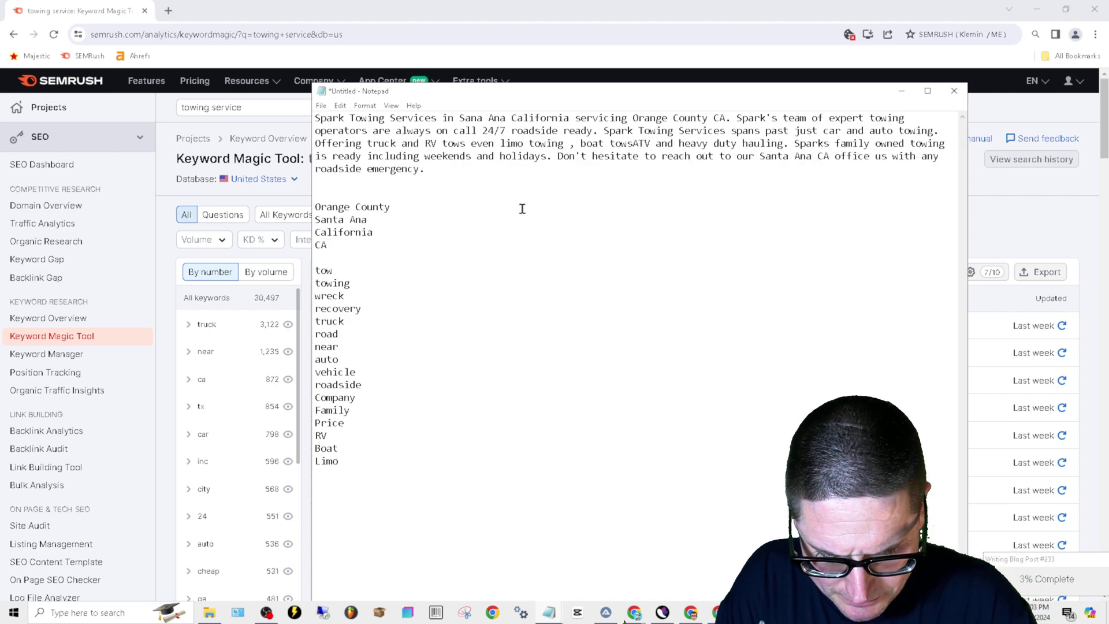
type(",")
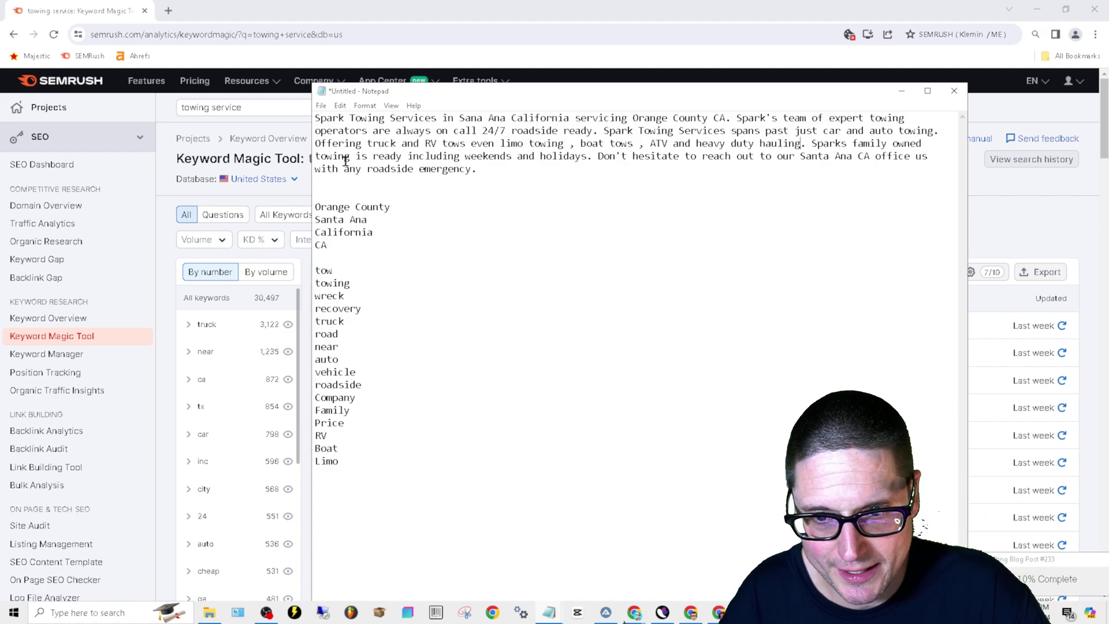
Reword the family-owned sentence to read "towing company is always ready even weekends and holidays".
type("company")
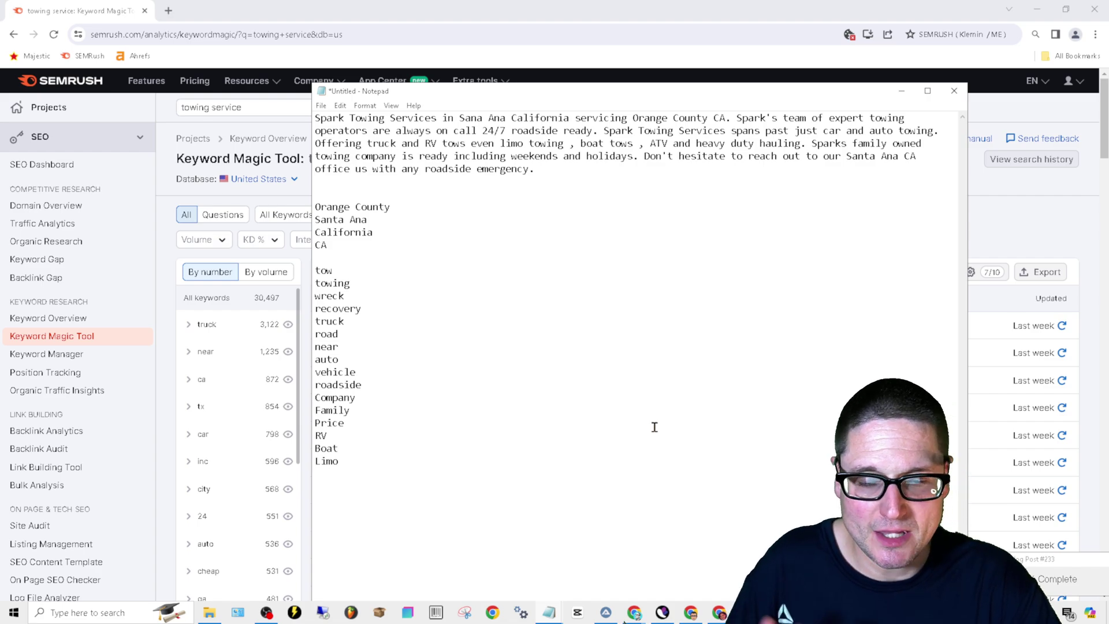
left_click(412, 159)
type("always")
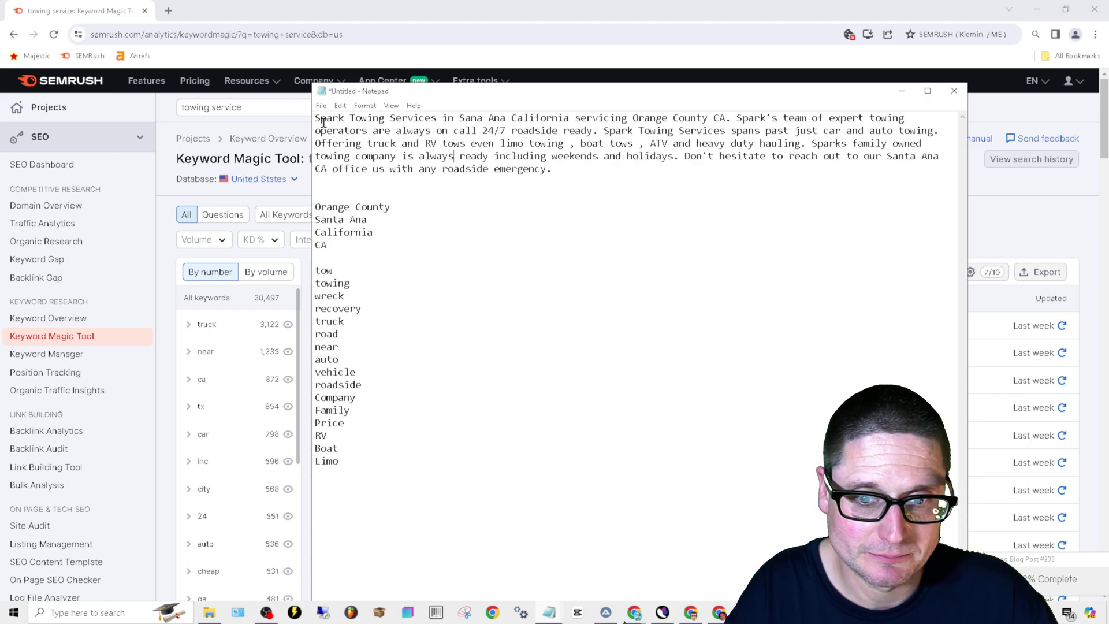
double_click(514, 156)
type("even")
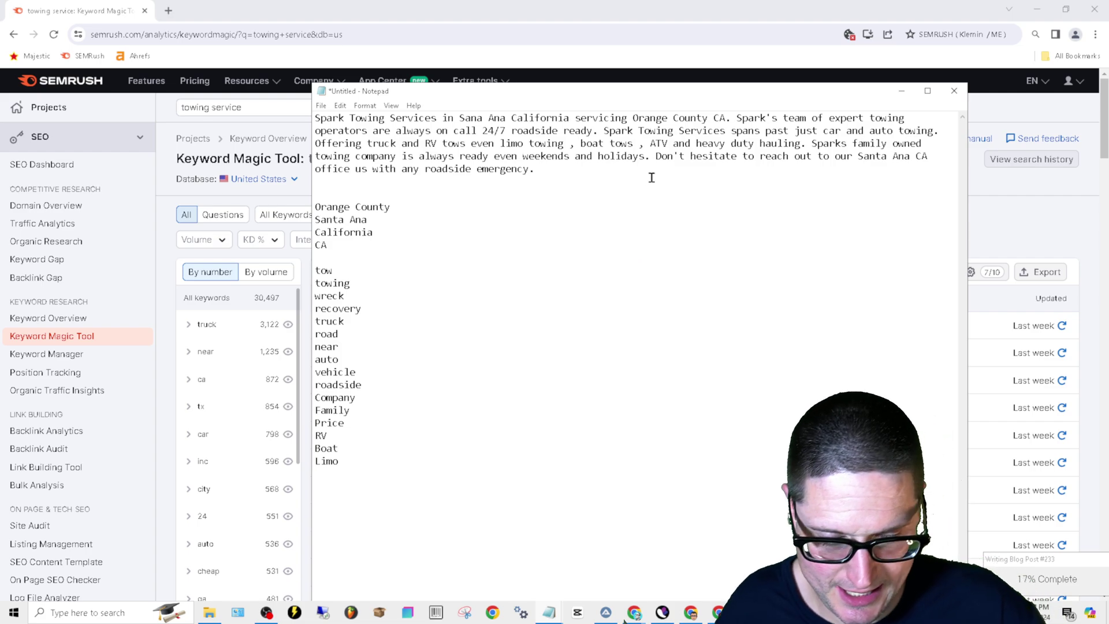
left_click(645, 156)
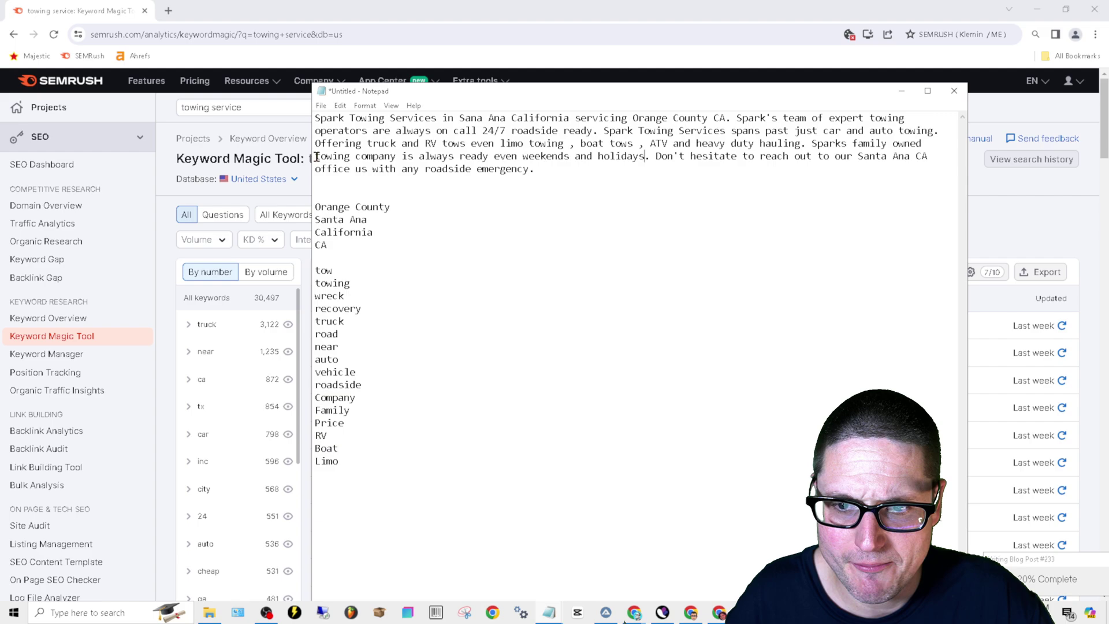
Remove "us" after "office" and replace "any" with "your" before "roadside emergency" in the draft's last sentence.
double_click(366, 168)
key("BackSpace")
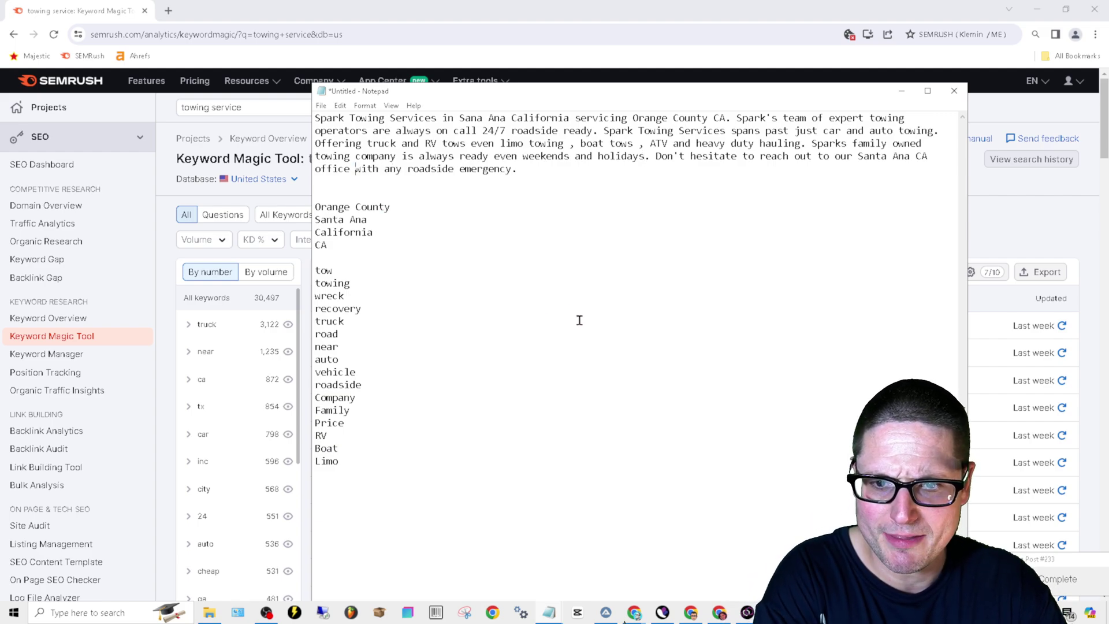
double_click(396, 169)
key("BackSpace")
type("your")
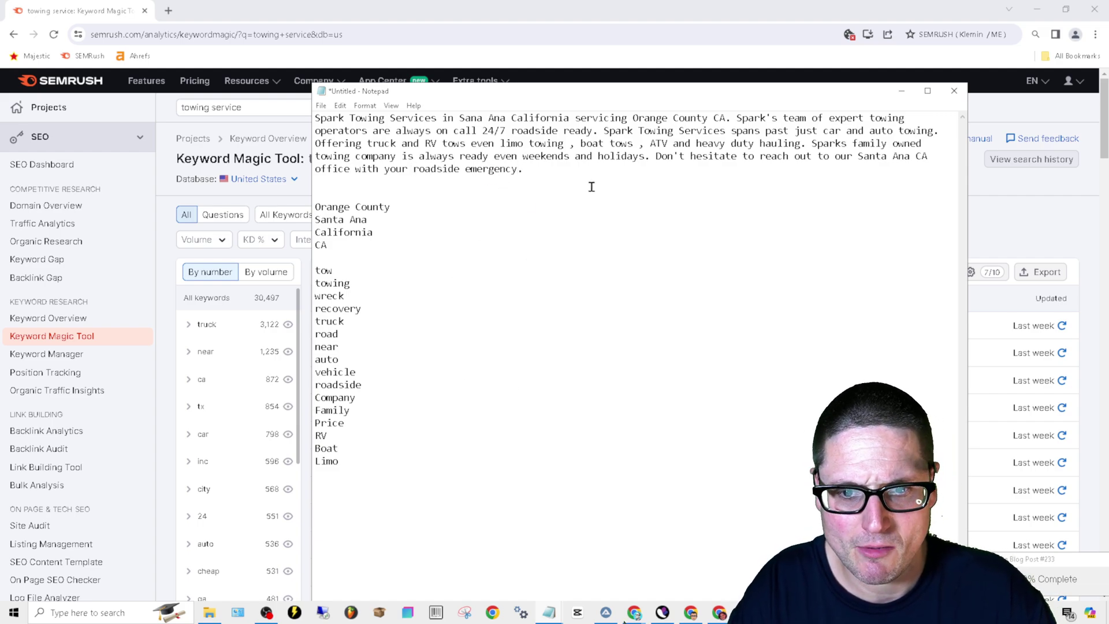
Try adding the call to action "Call Spark Towing today" at the end of the draft paragraph.
left_click(520, 169)
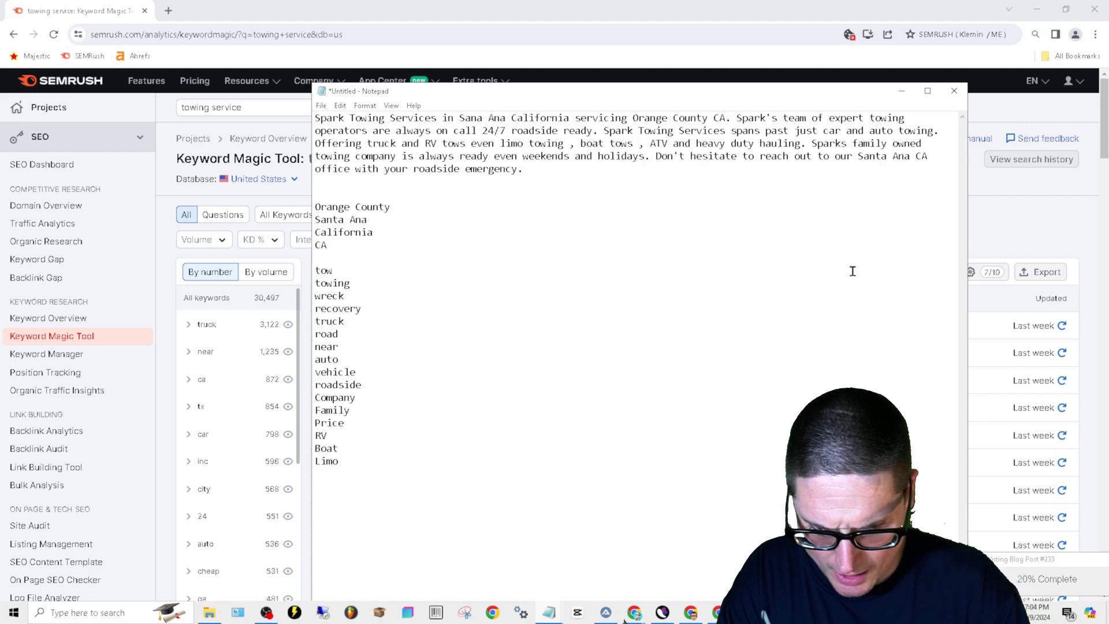
type("Ca")
key("BackSpace")
key("BackSpace")
key("BackSpace")
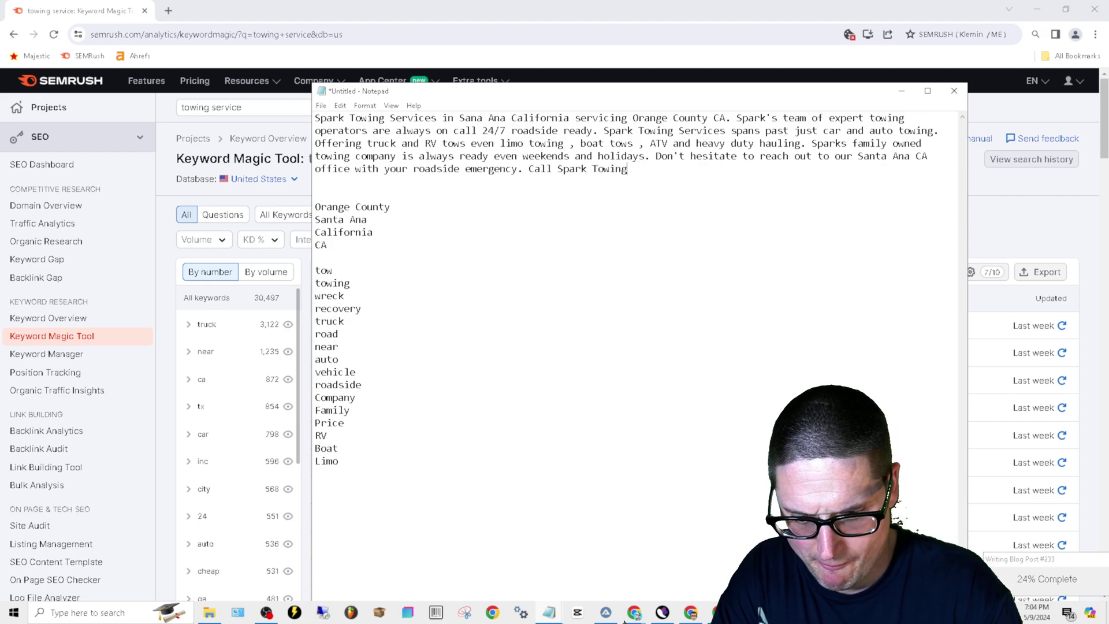
type("day")
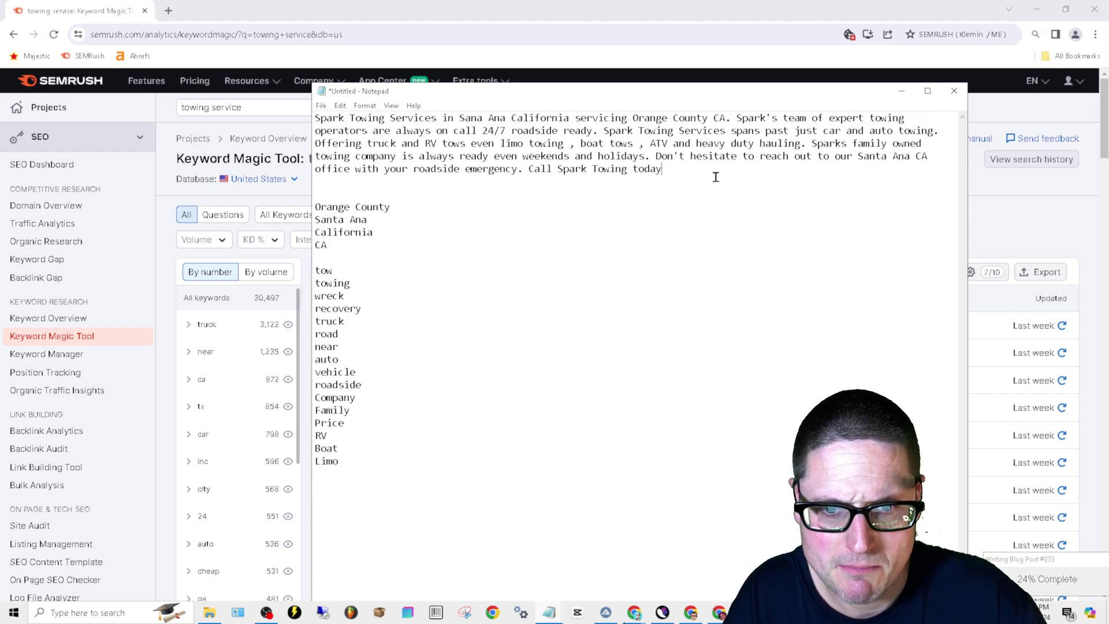
Cut the description paragraph from "Spark Towing Services" to "roadside emergency." and switch to the Google Business Profile window.
left_click_drag(693, 168, 308, 118)
key("ctrl+x")
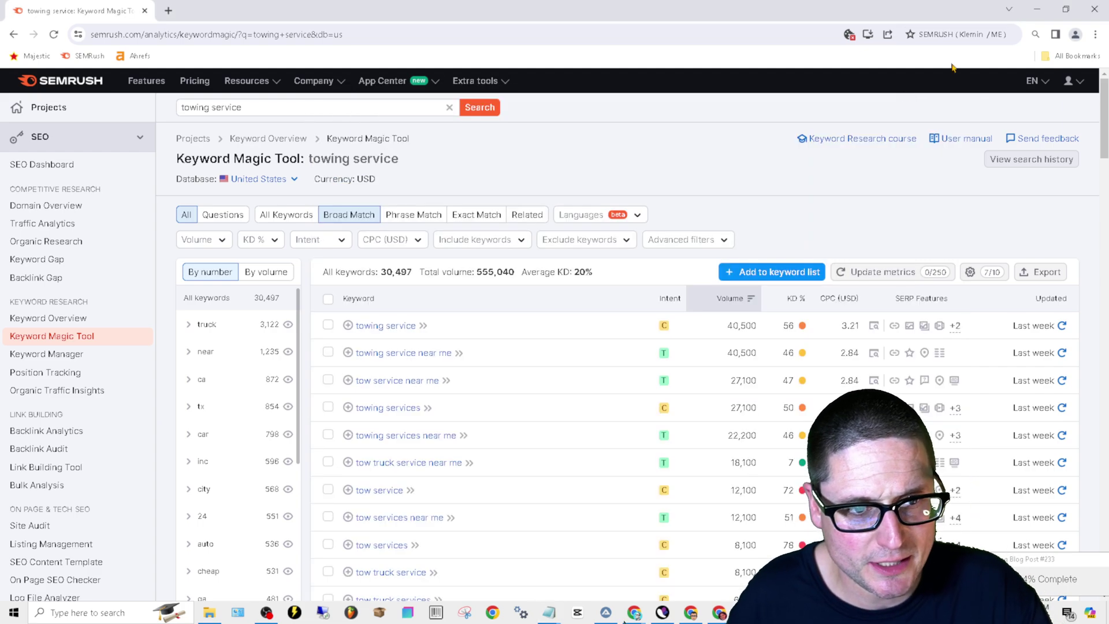
left_click(901, 90)
left_click(1039, 8)
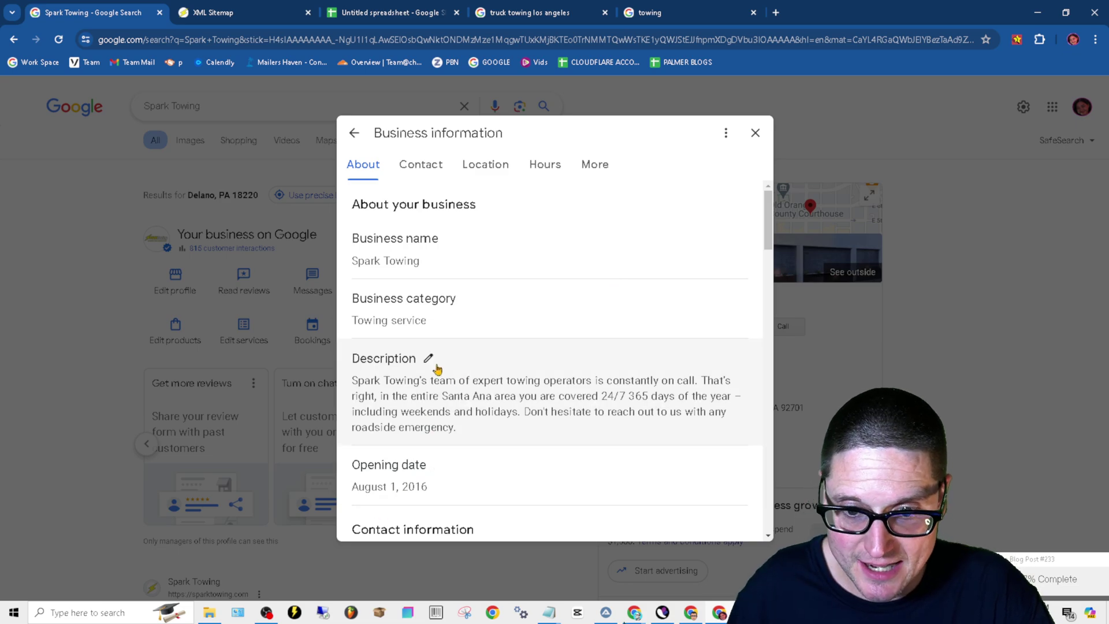
Replace the business description in the Google Business Profile with the new Spark Towing paragraph and save it.
left_click(434, 364)
key("ctrl+a")
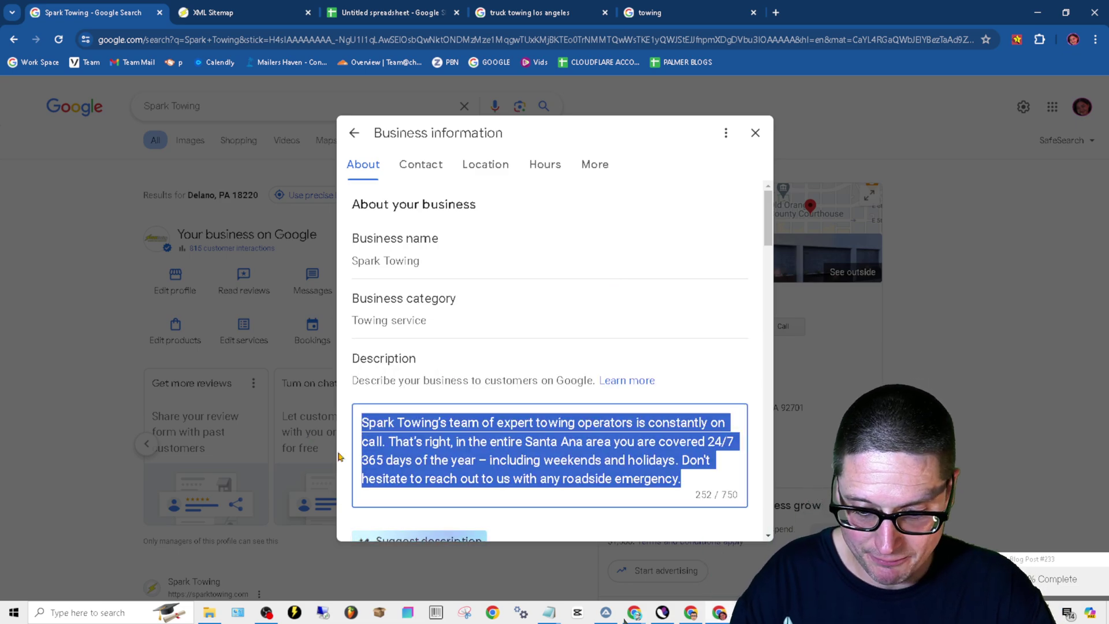
key("ctrl+v")
scroll(668, 277, "down", 2)
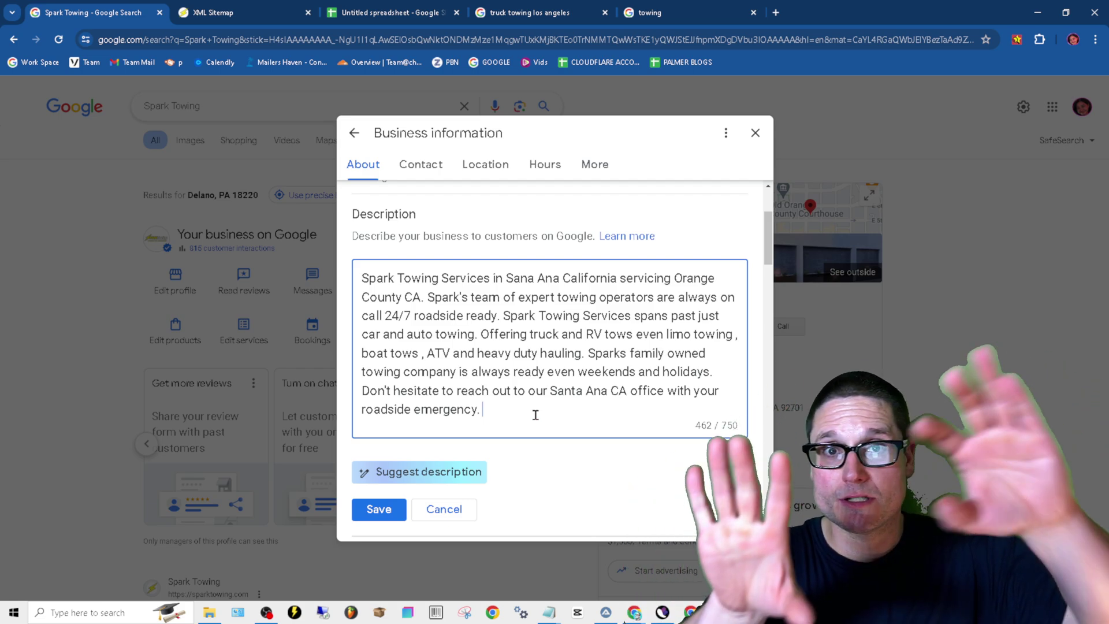
scroll(502, 353, "up", 3)
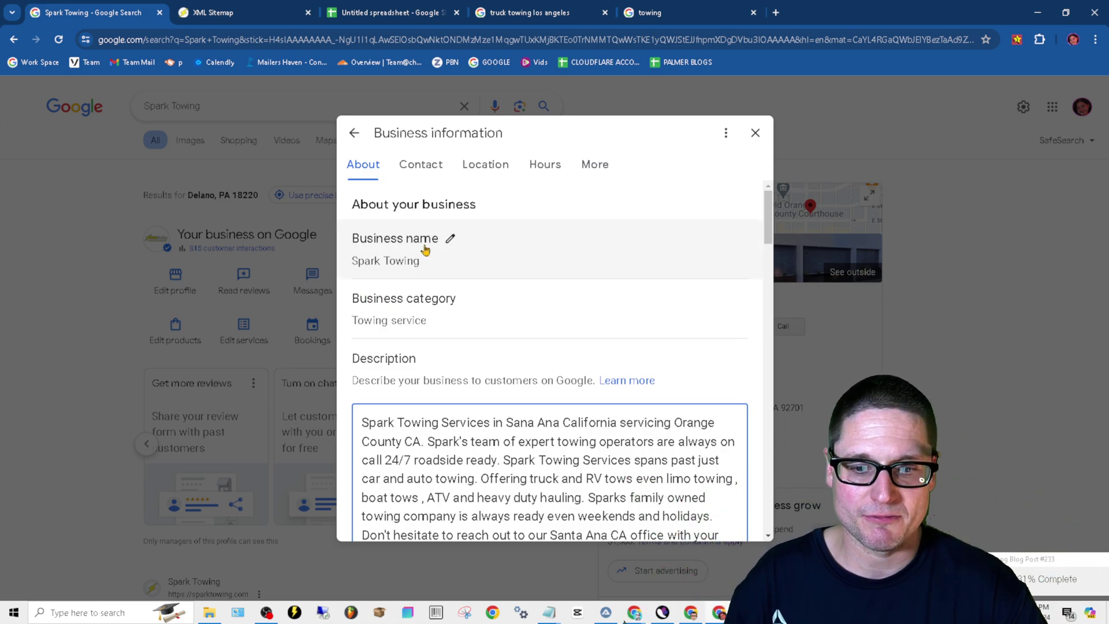
scroll(692, 347, "down", 2)
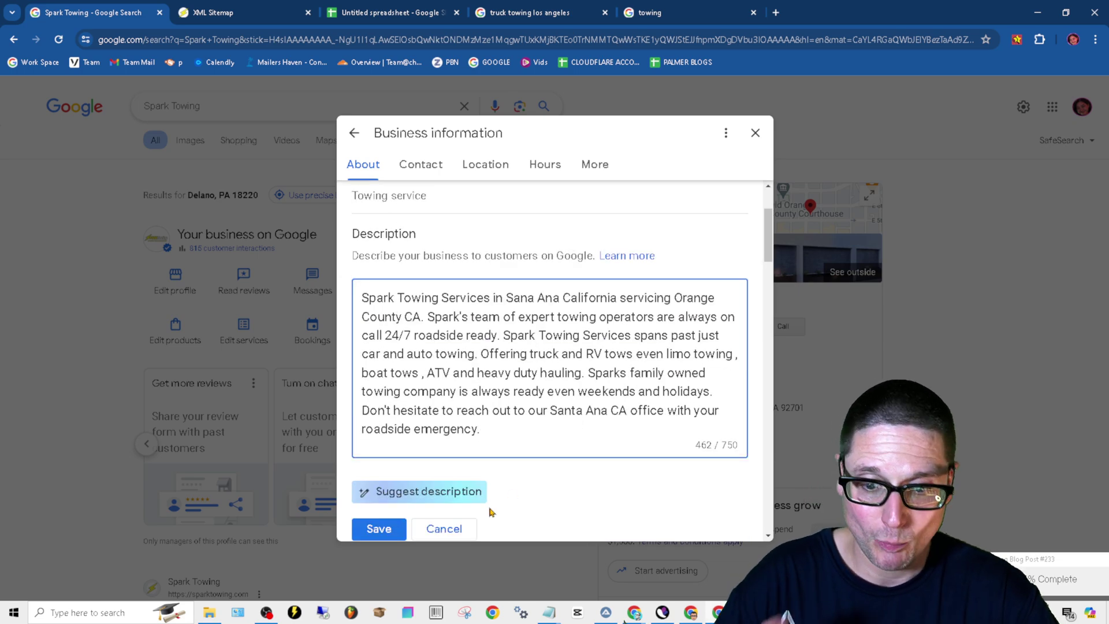
left_click(386, 530)
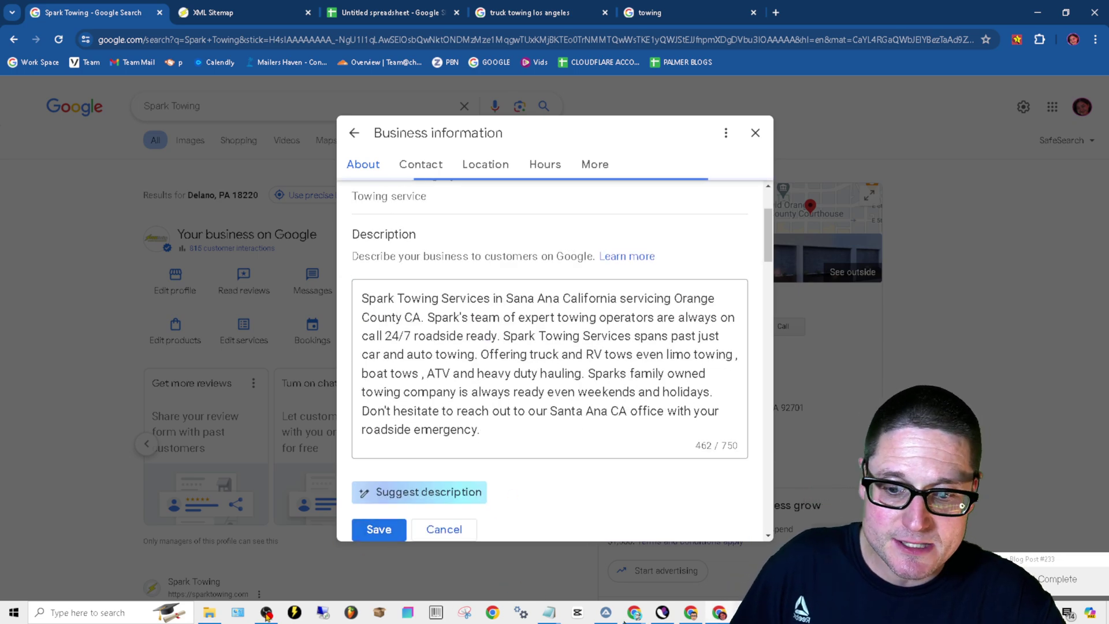